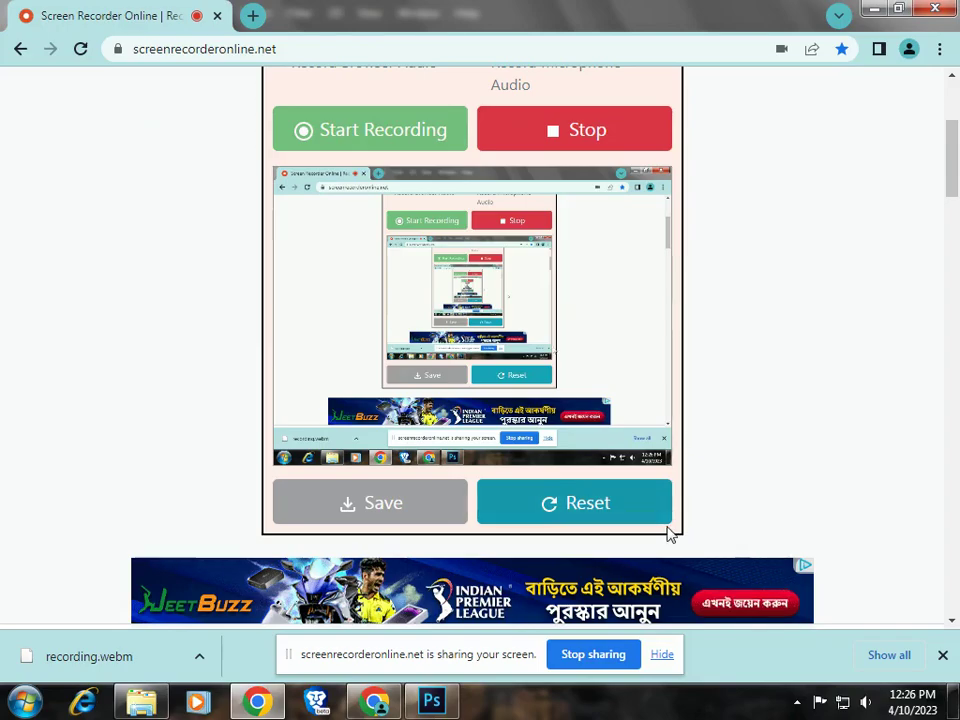
Hide the browser's screen-sharing notice and switch to Photoshop
left_click(659, 657)
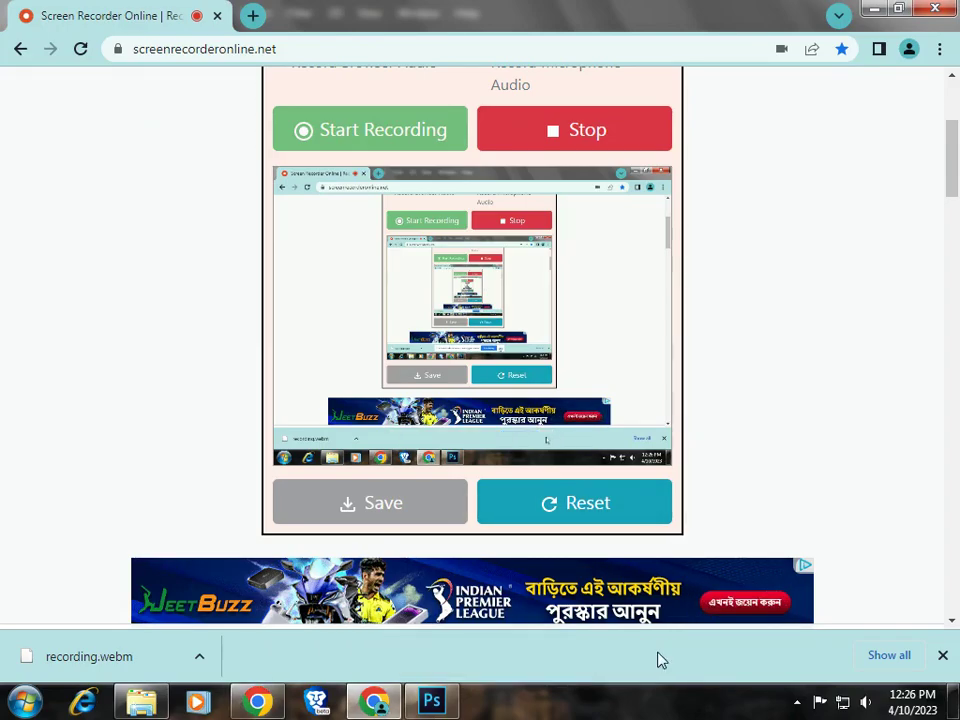
left_click(432, 702)
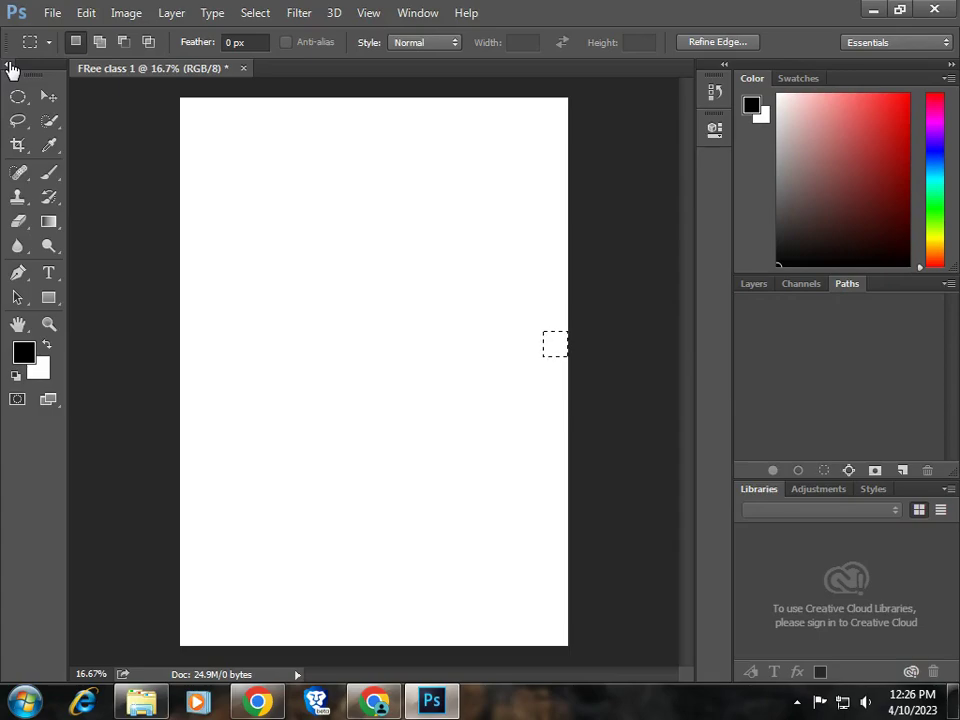
left_click(11, 69)
left_click(11, 69)
Select a wide rectangular area across the upper middle of the page with the Rectangular Marquee tool
left_click(16, 100)
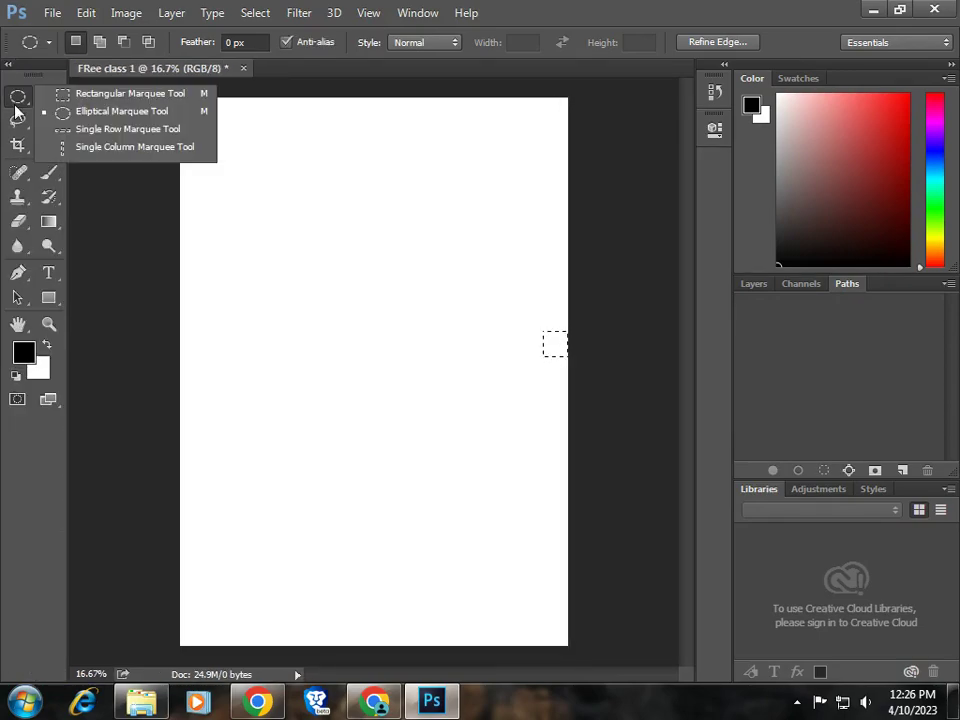
left_click(55, 100)
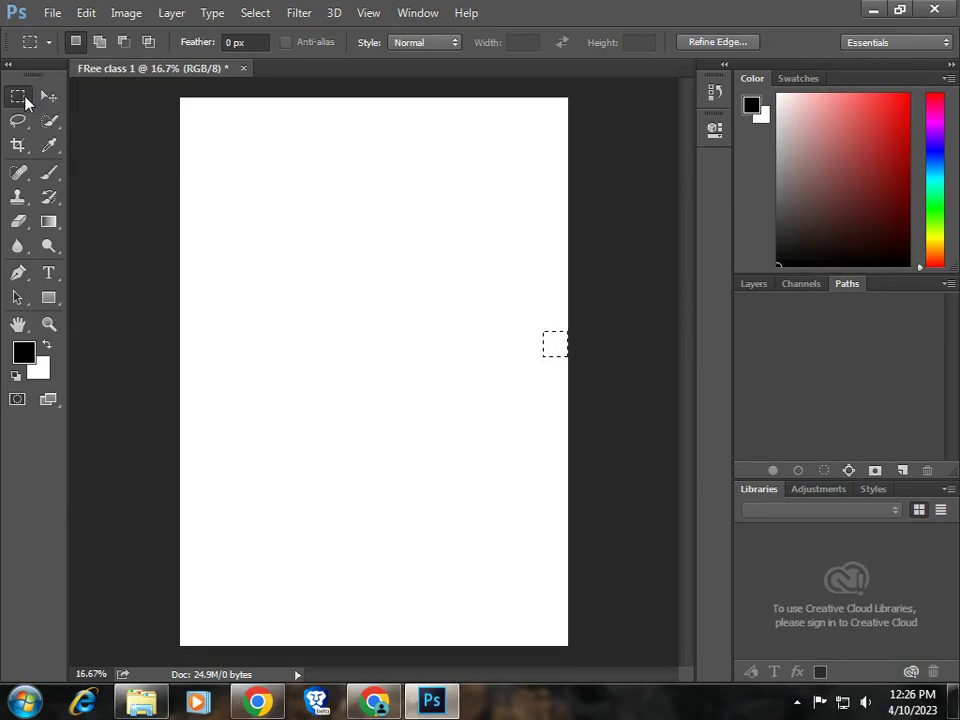
left_click(25, 101)
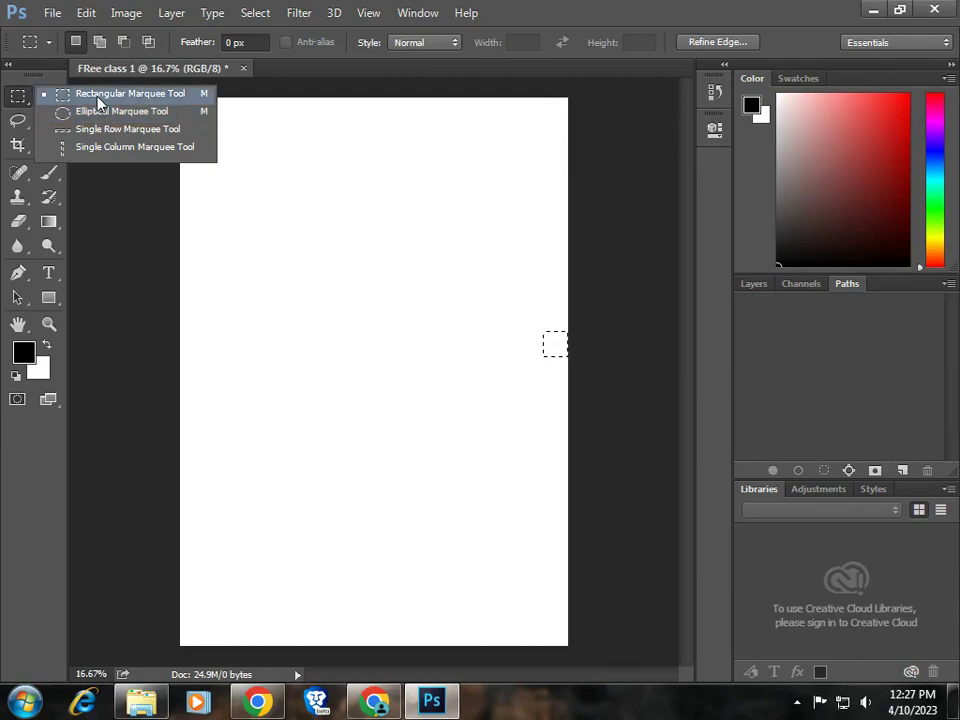
left_click(17, 96)
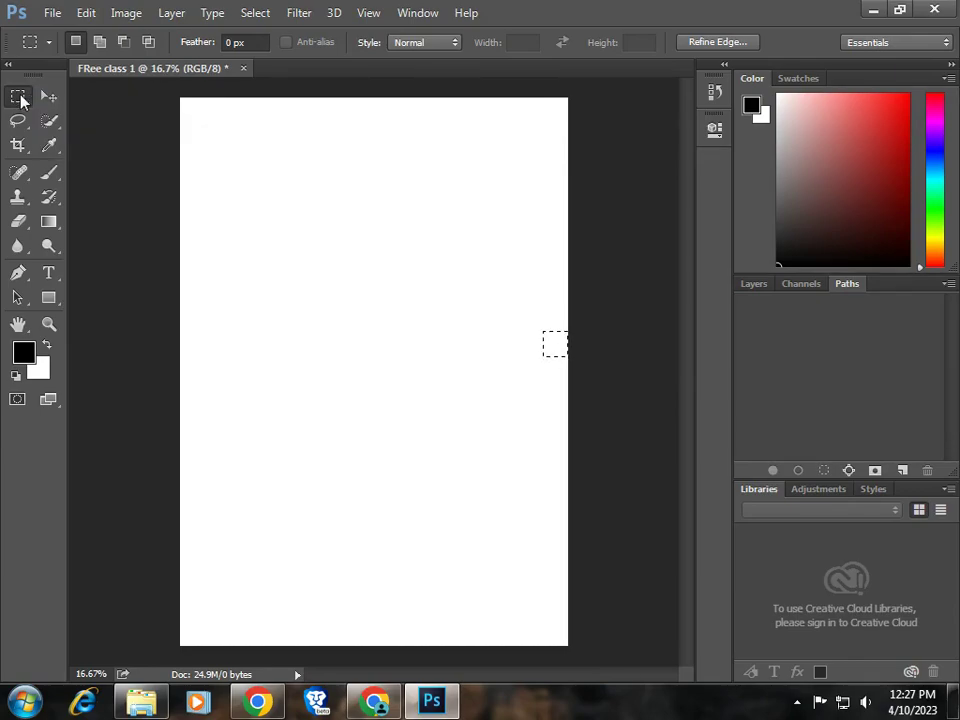
left_click(49, 98)
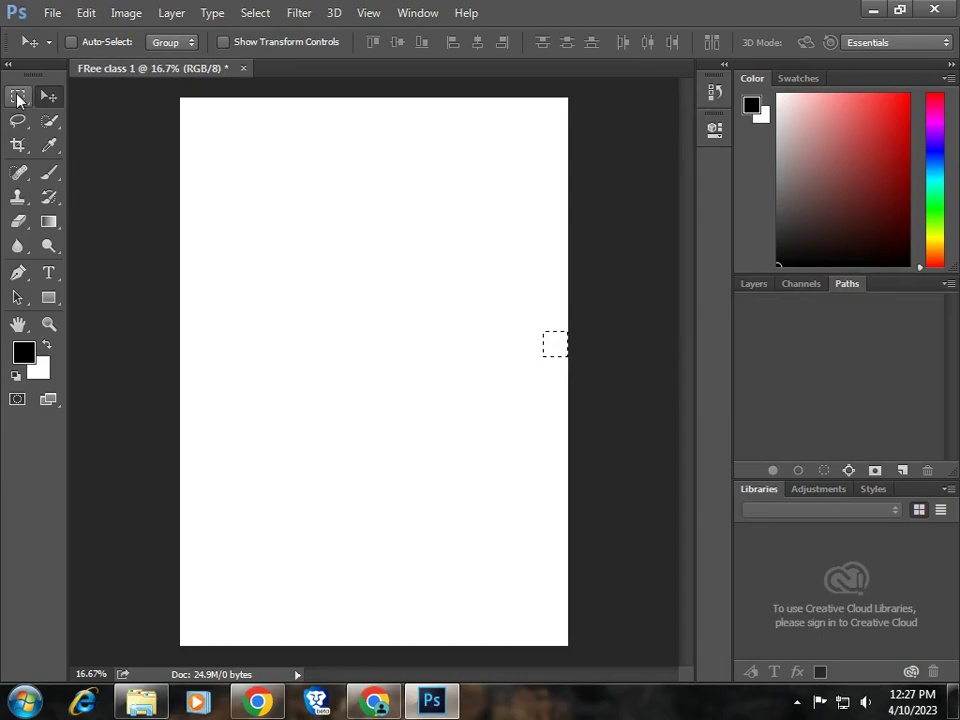
left_click(17, 97)
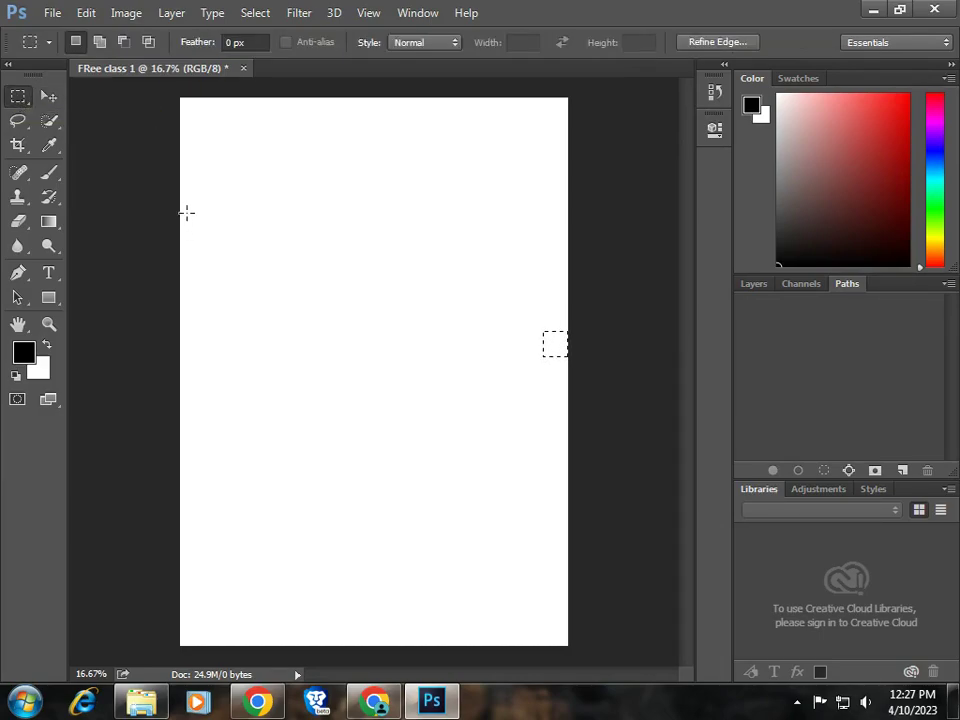
mouse_move(193, 208)
left_mouse_down()
mouse_move(300, 366)
mouse_move(350, 400)
mouse_move(559, 399)
left_mouse_up()
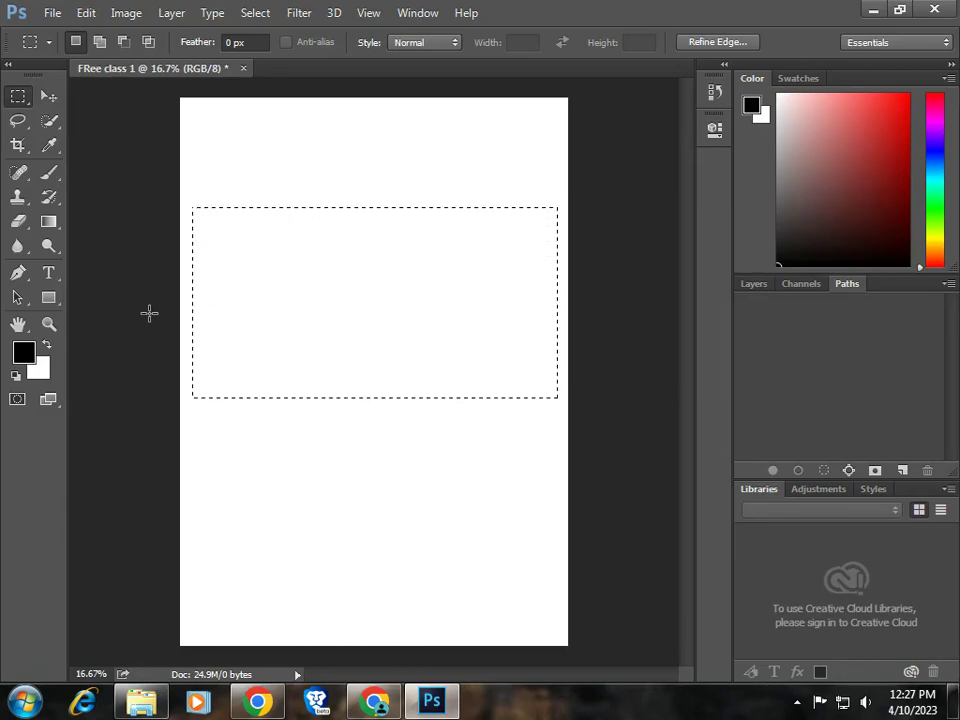
Set the foreground color to dark green 127c03
left_click(24, 356)
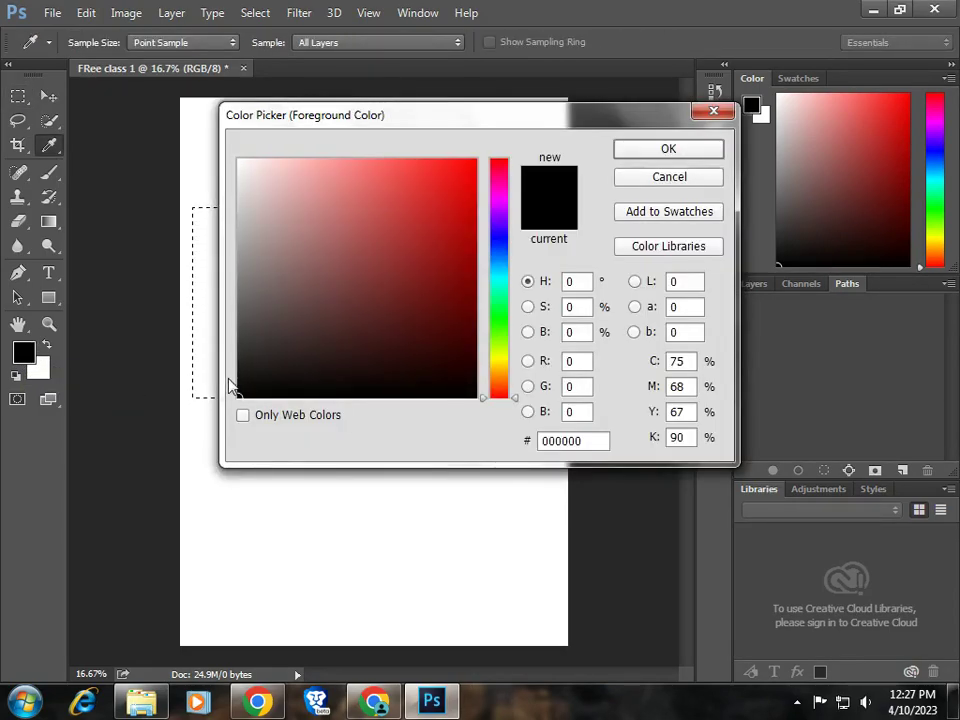
left_click(499, 323)
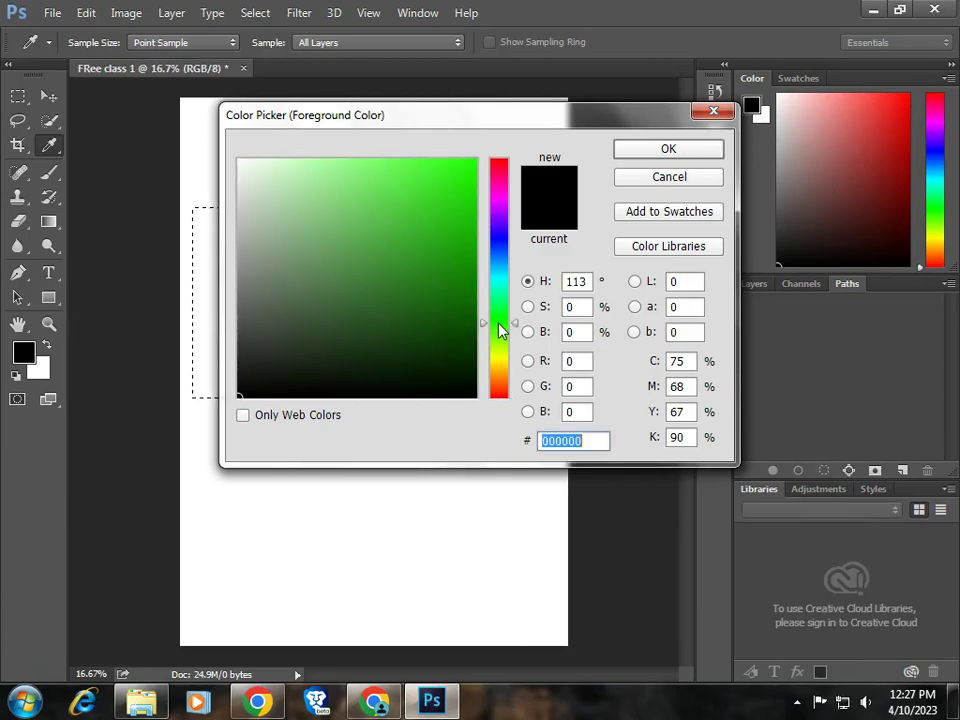
left_click(469, 280)
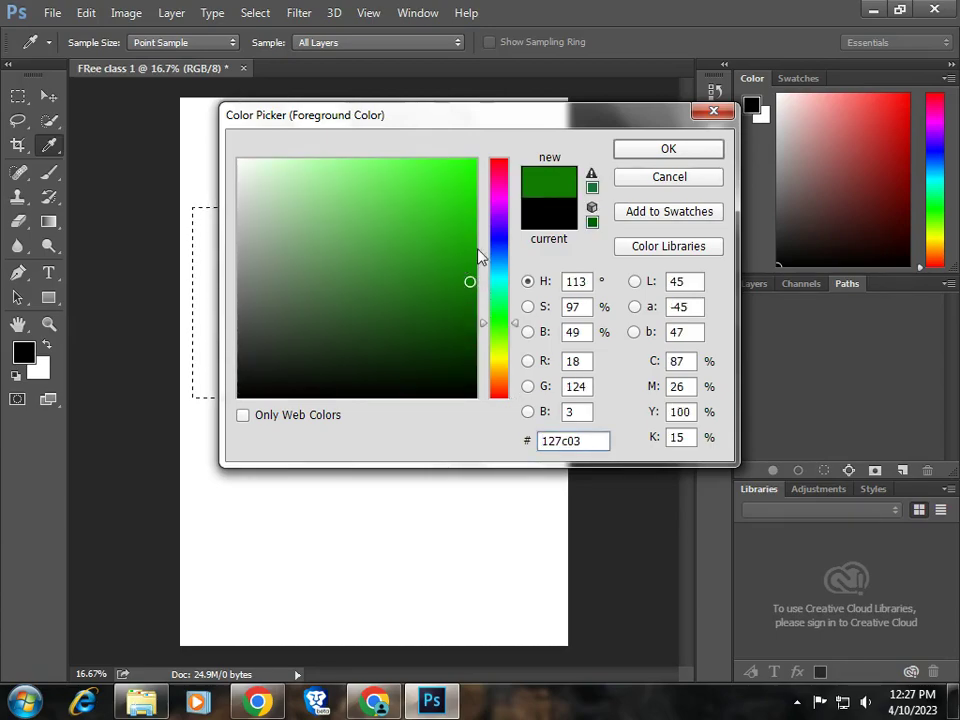
left_click(644, 153)
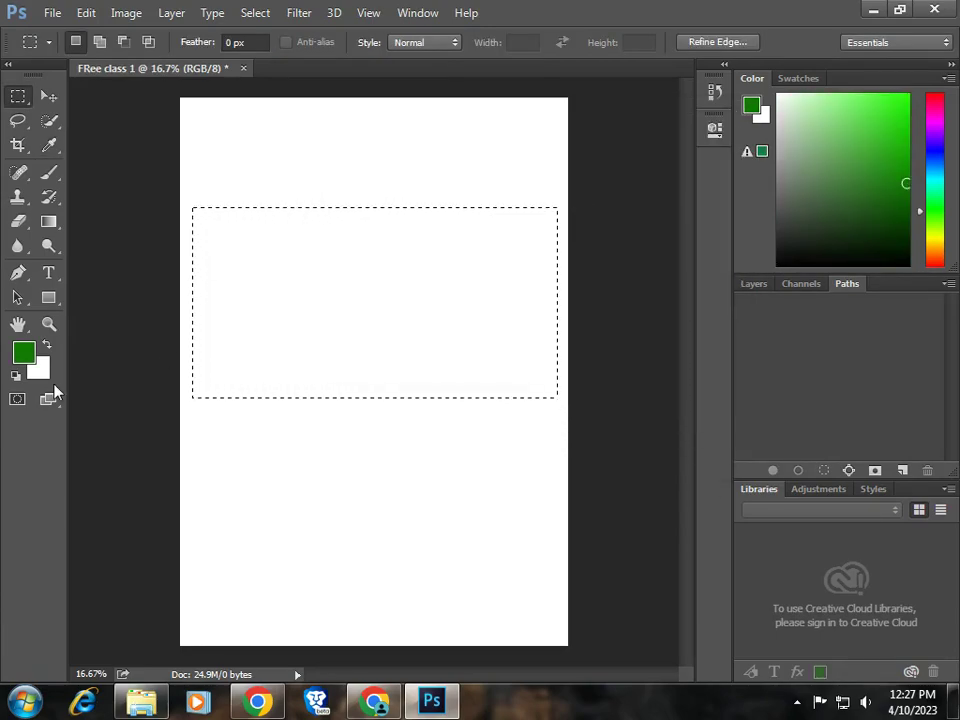
Set the background color to a bright, fully saturated red
left_click(38, 370)
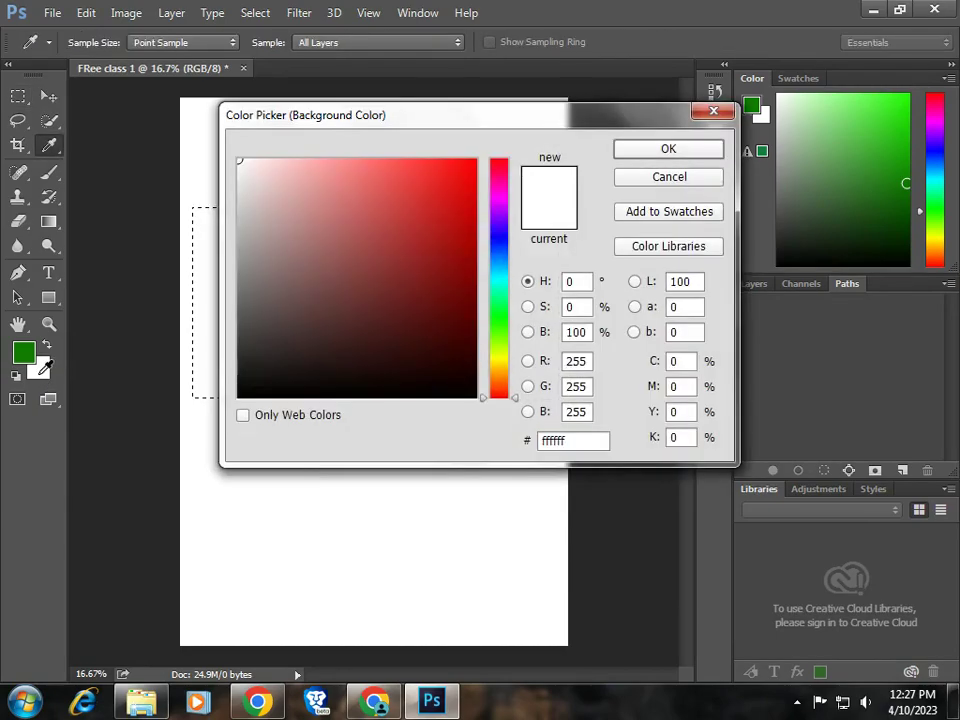
left_click(471, 159)
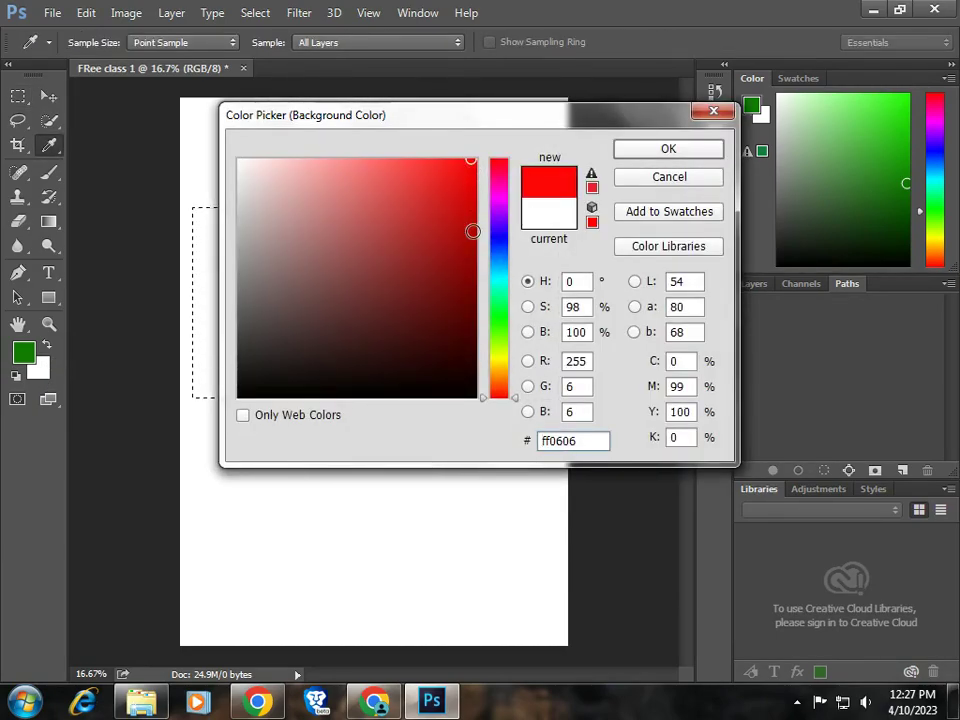
left_click(474, 230)
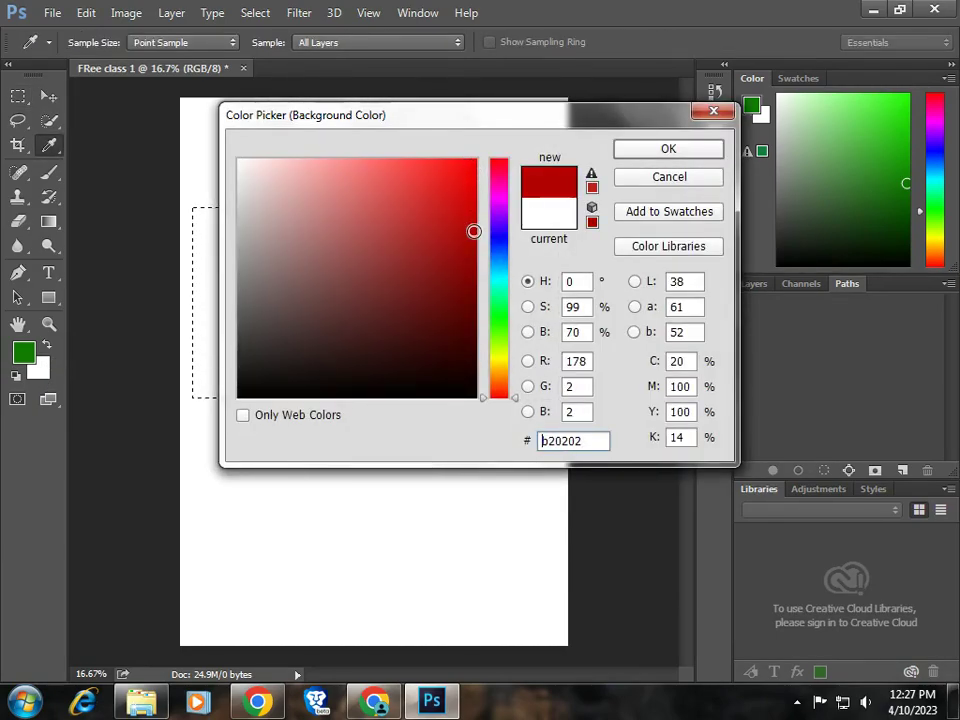
left_click(470, 169)
left_click(671, 149)
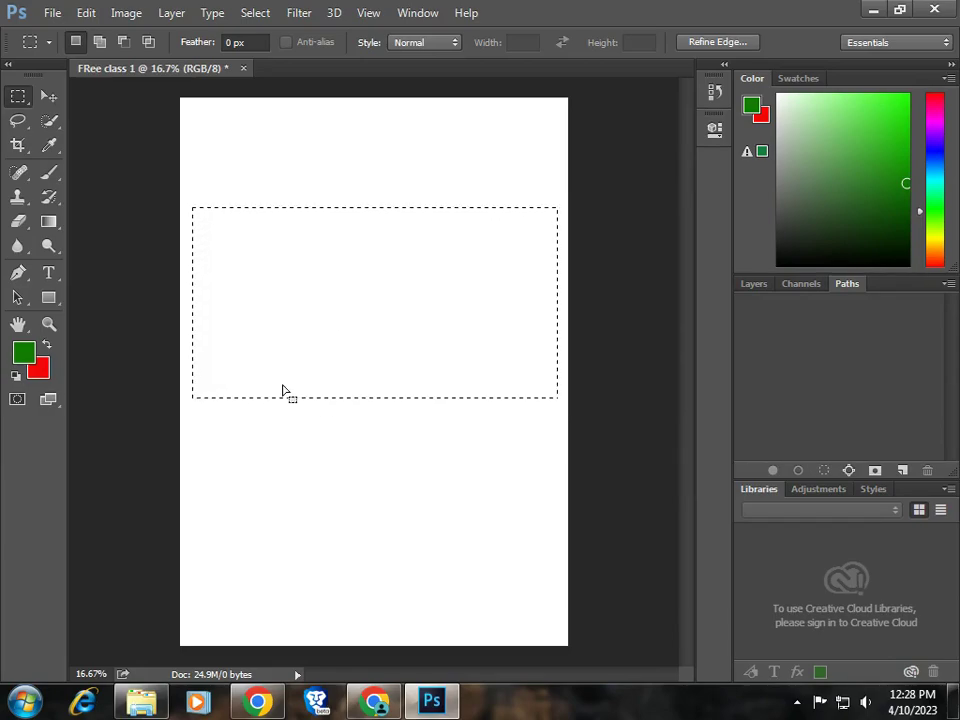
Fill the rectangular selection on the Background layer with the foreground green and show the document's layers
key("alt+BackSpace")
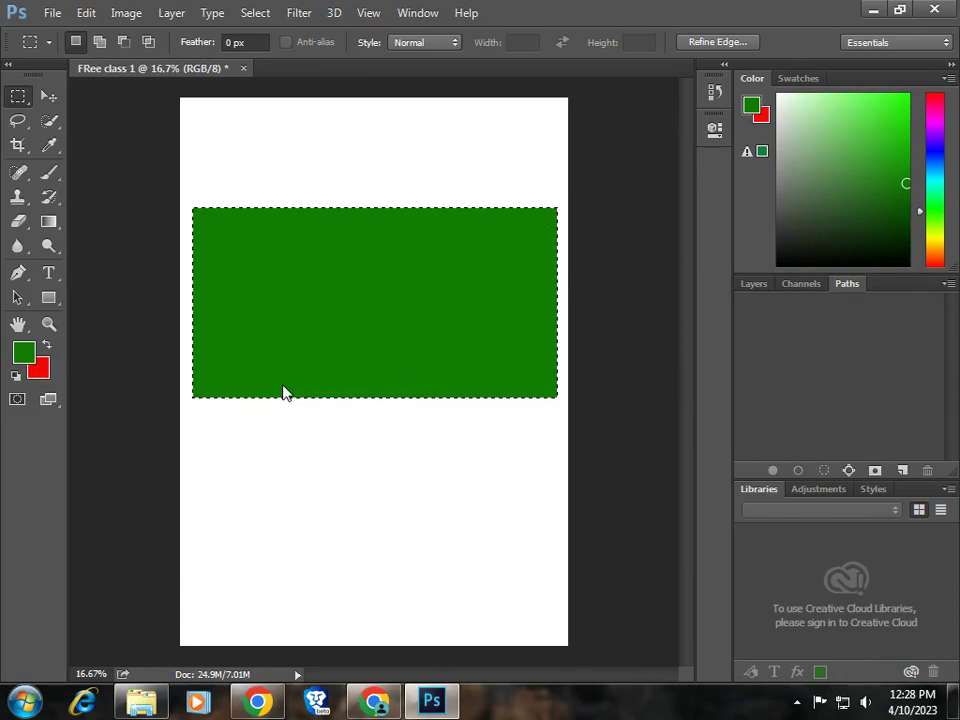
left_click(754, 285)
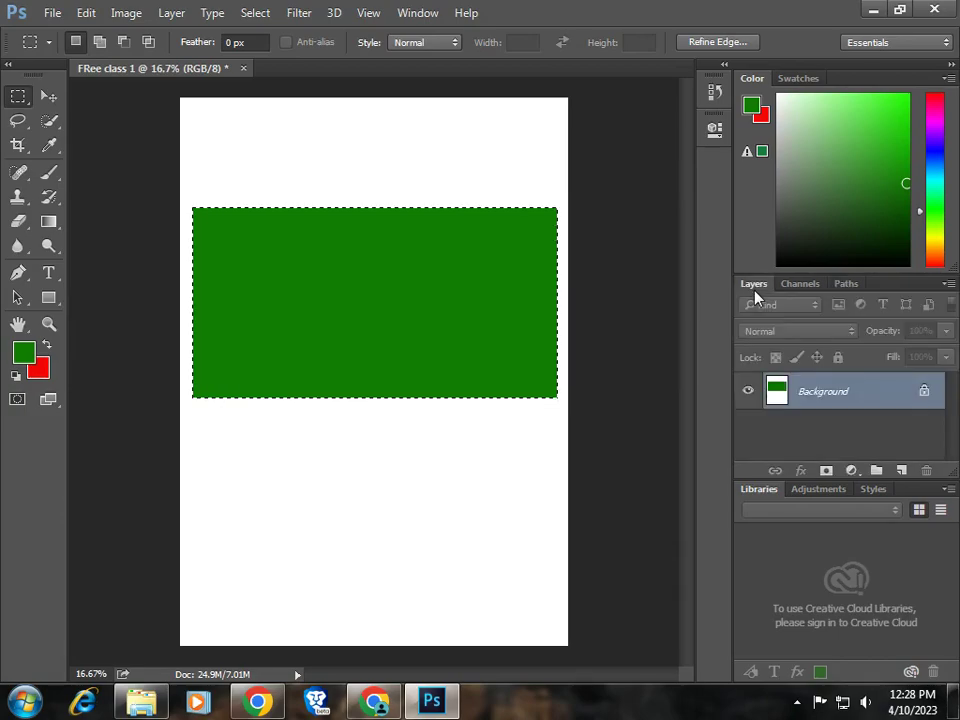
left_click(781, 395)
left_click_drag(781, 395, 883, 435)
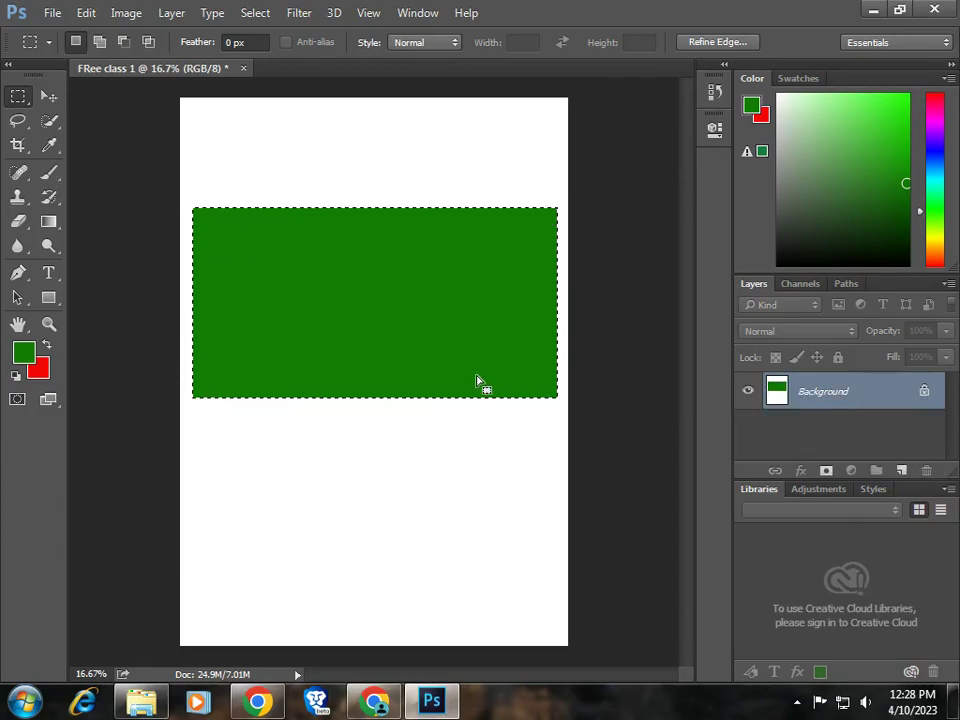
Apply a Content-Aware fill to the rectangular selection in Normal mode at 100% opacity
key("shift+F5")
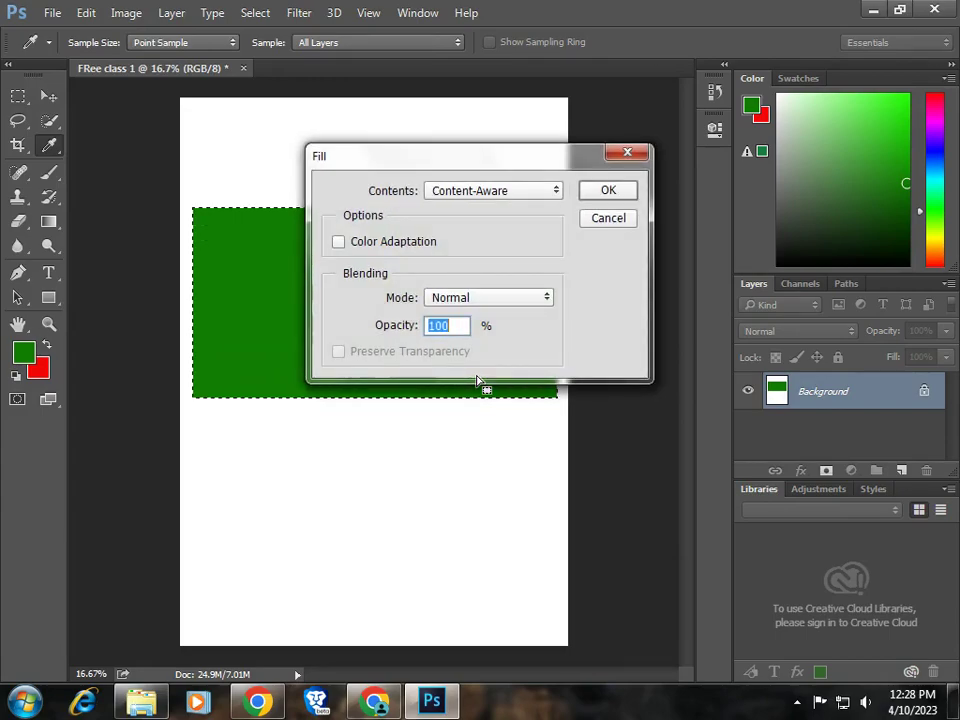
left_click(617, 220)
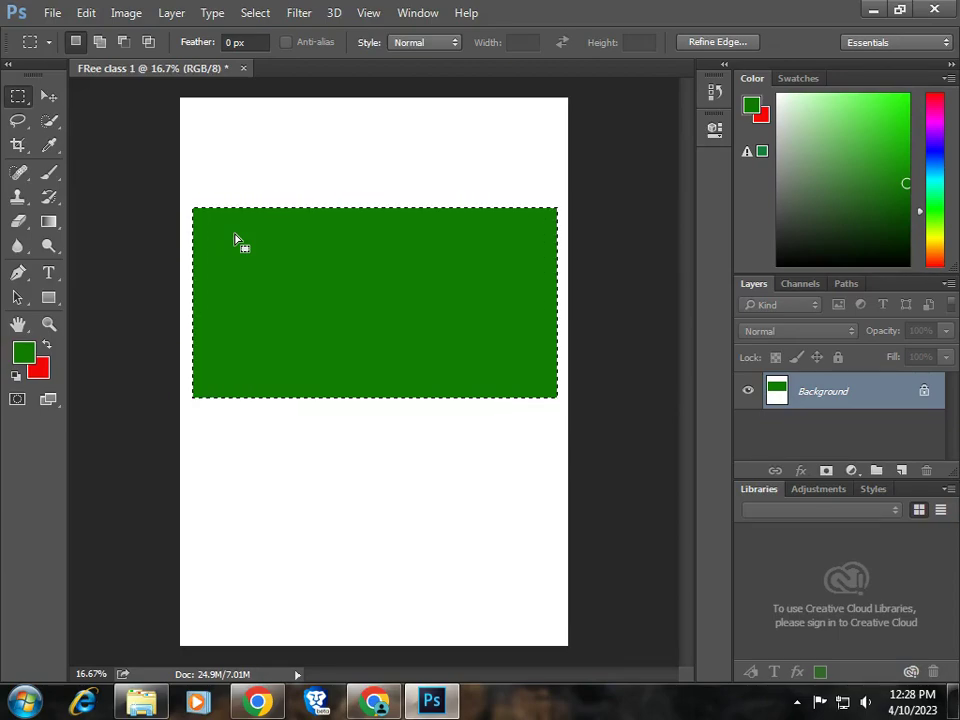
key("shift+F5")
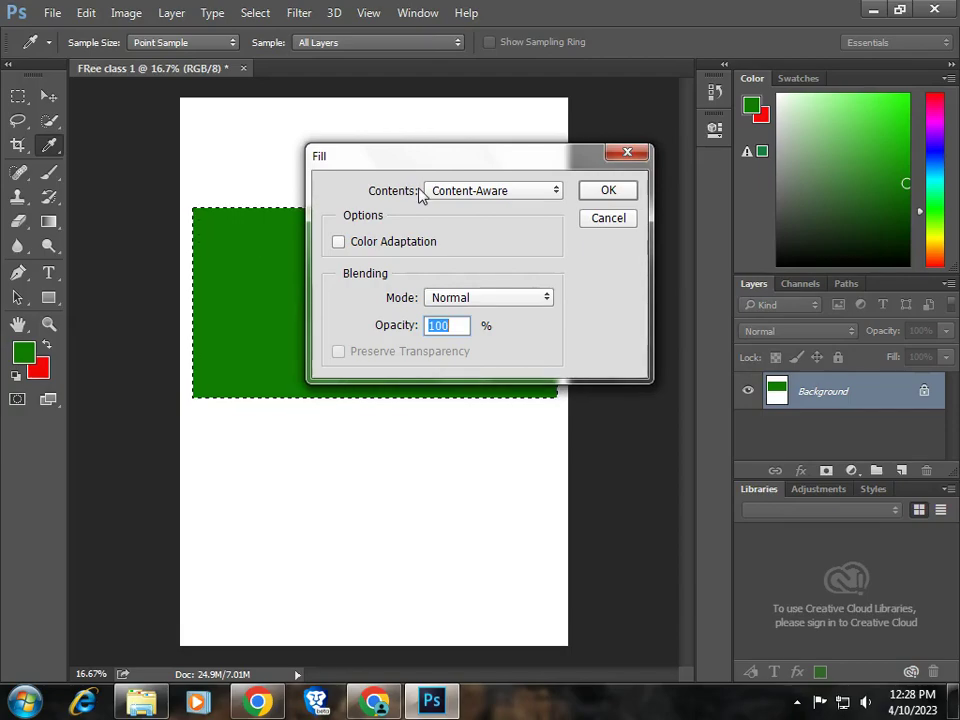
left_click(609, 191)
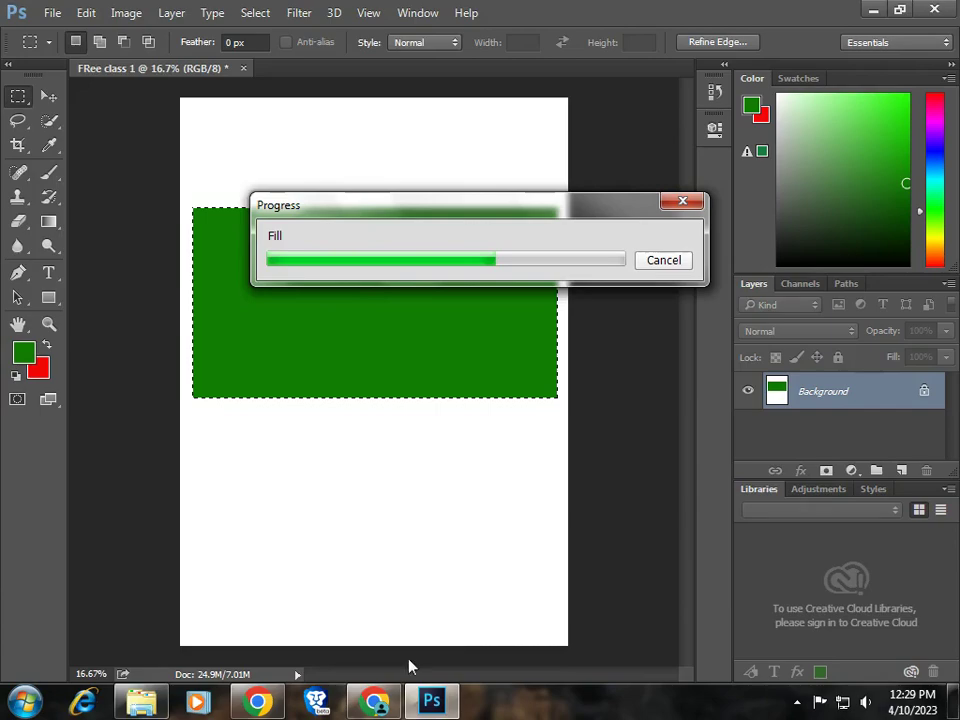
Check the running screen recording in the browser and return to Photoshop
mouse_move(421, 706)
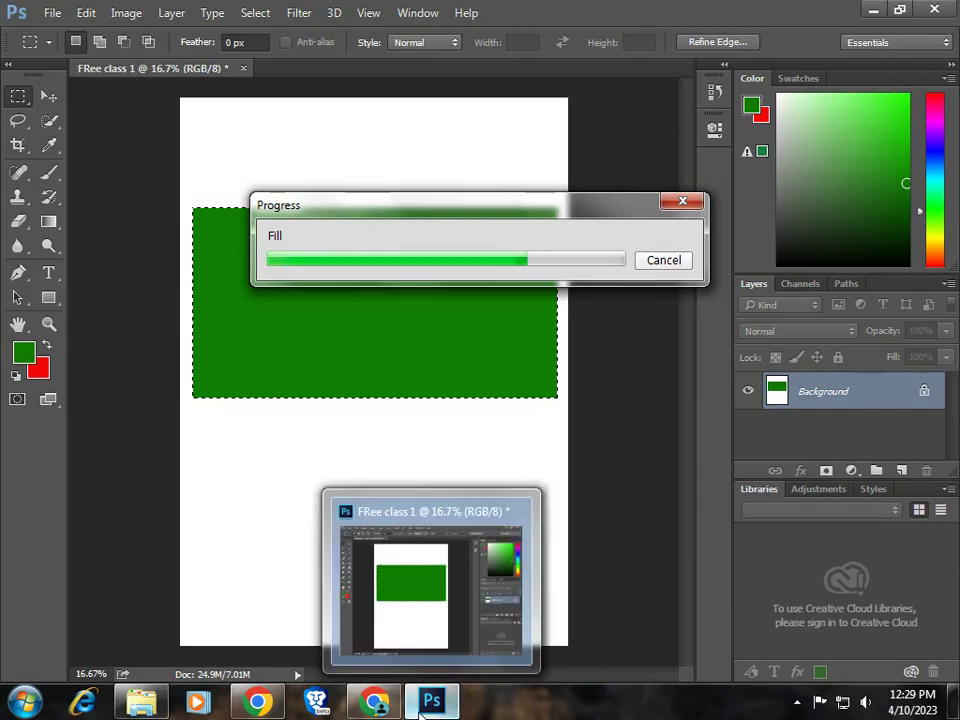
mouse_move(375, 700)
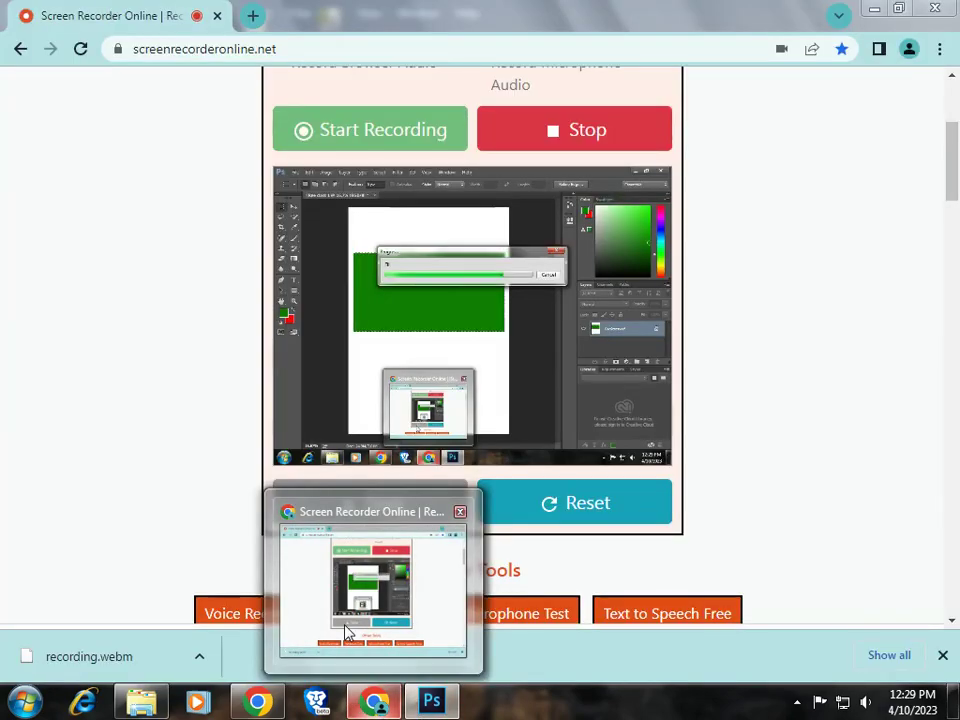
left_click(348, 632)
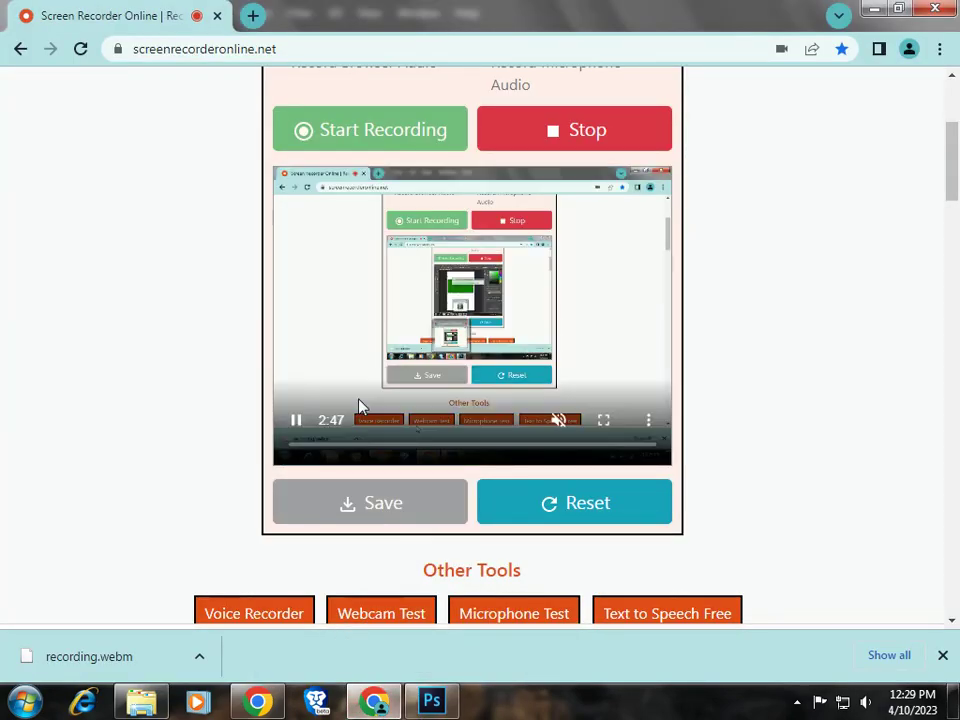
left_click(430, 702)
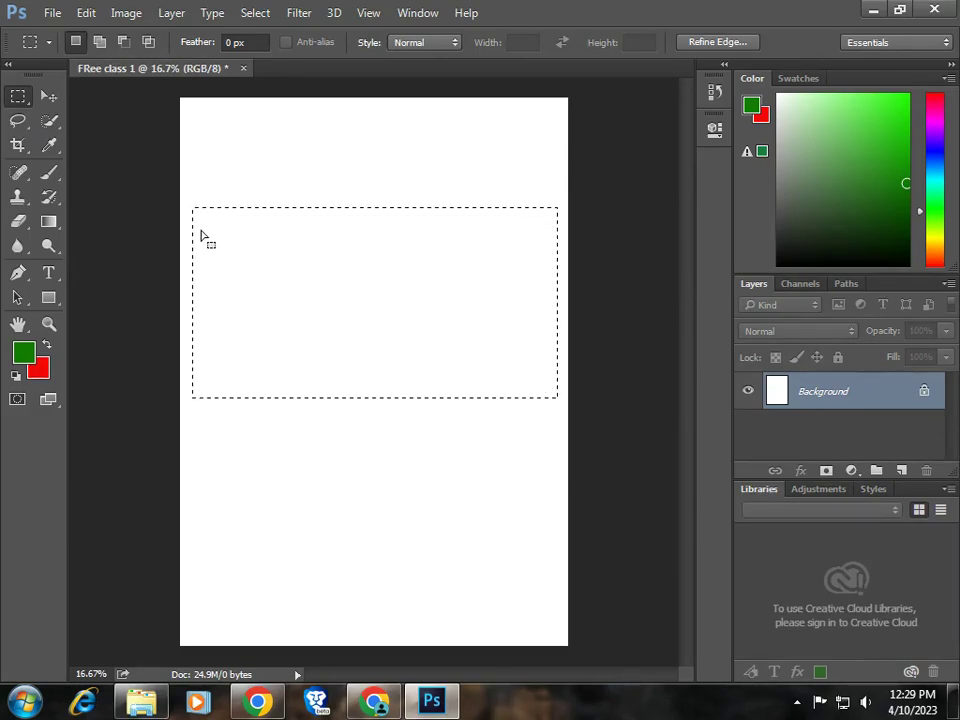
Create a new layer and fill the rectangular selection on it with the foreground green
left_click(902, 471)
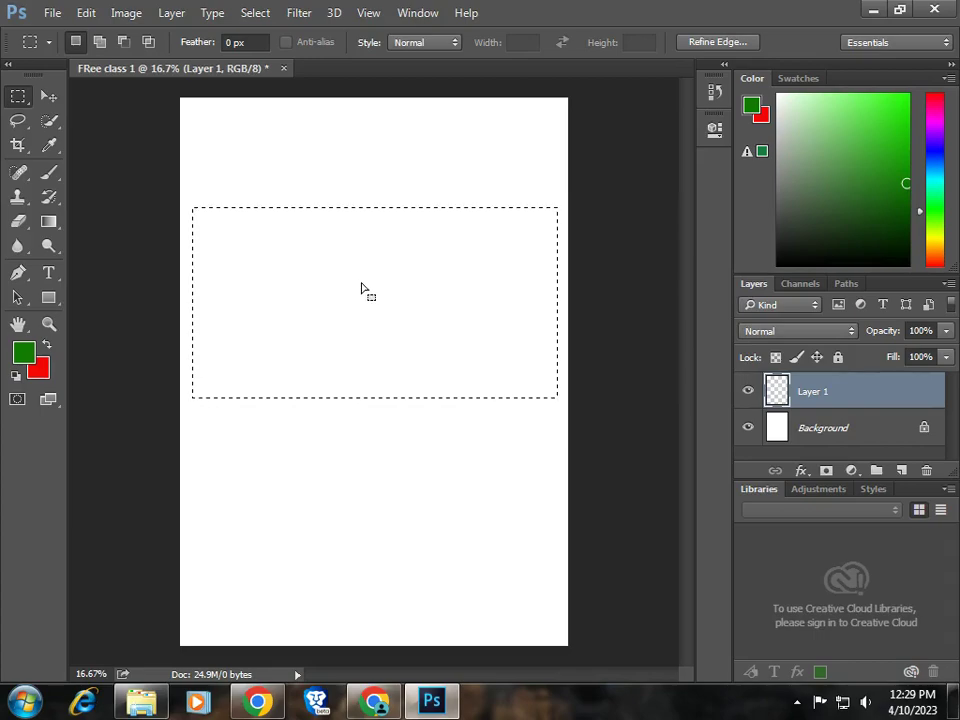
key("alt")
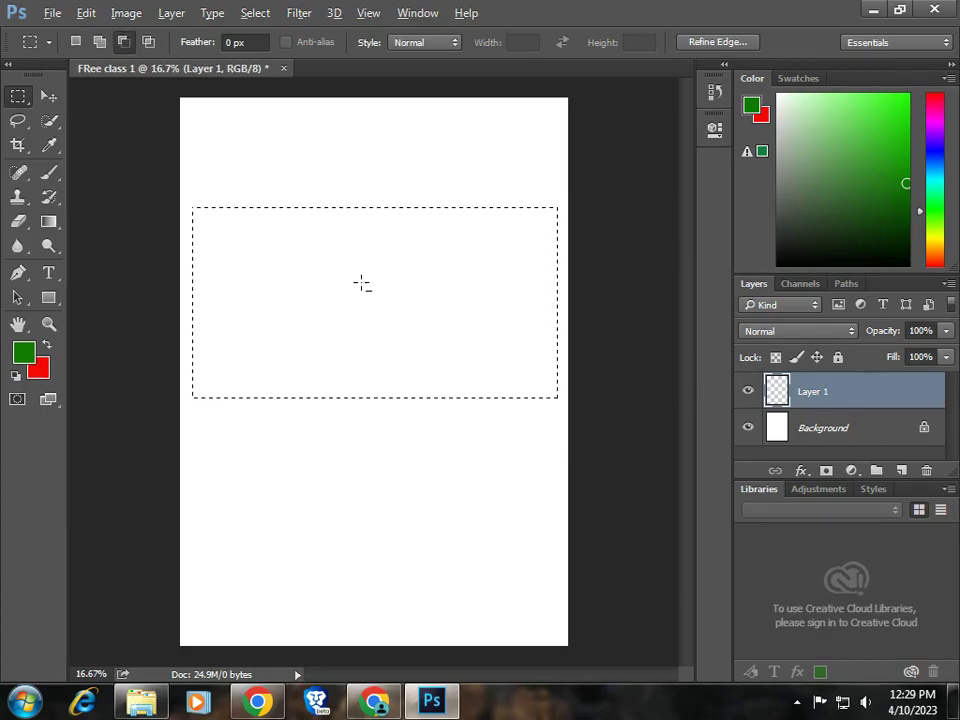
key("alt+BackSpace")
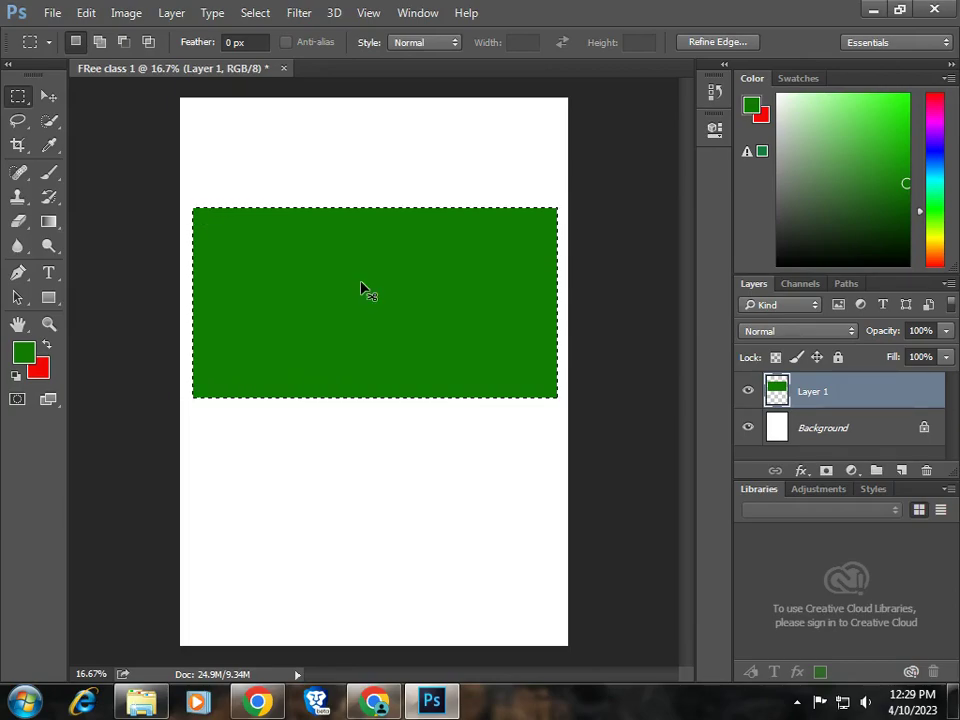
Deselect the rectangle and move the green shape down to about the middle of the page
key("ctrl+d")
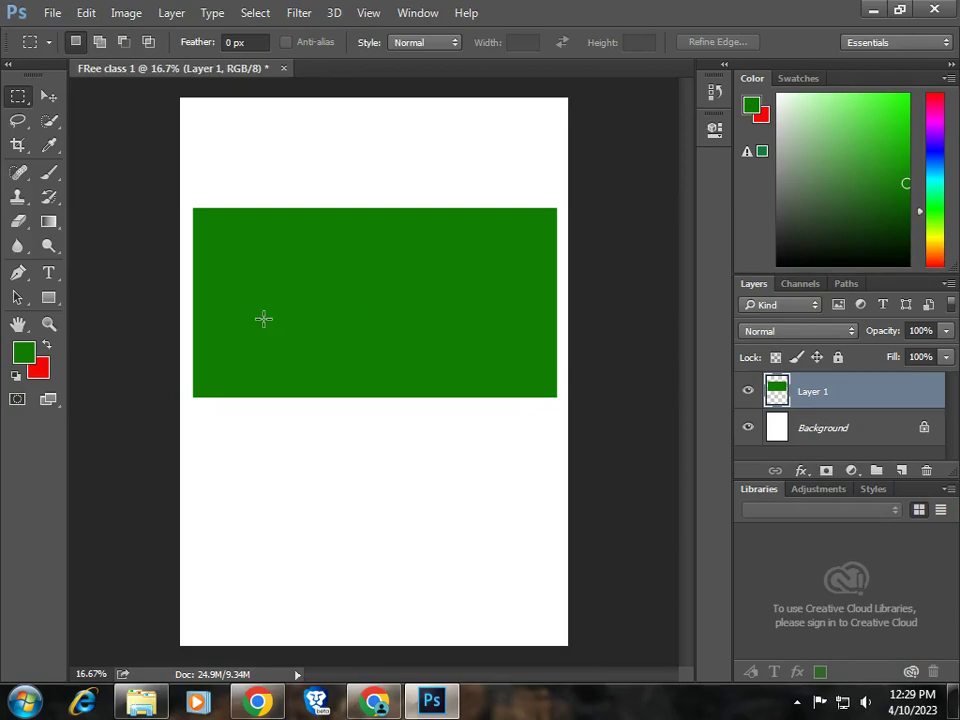
left_click(49, 96)
left_click_drag(266, 286, 270, 340)
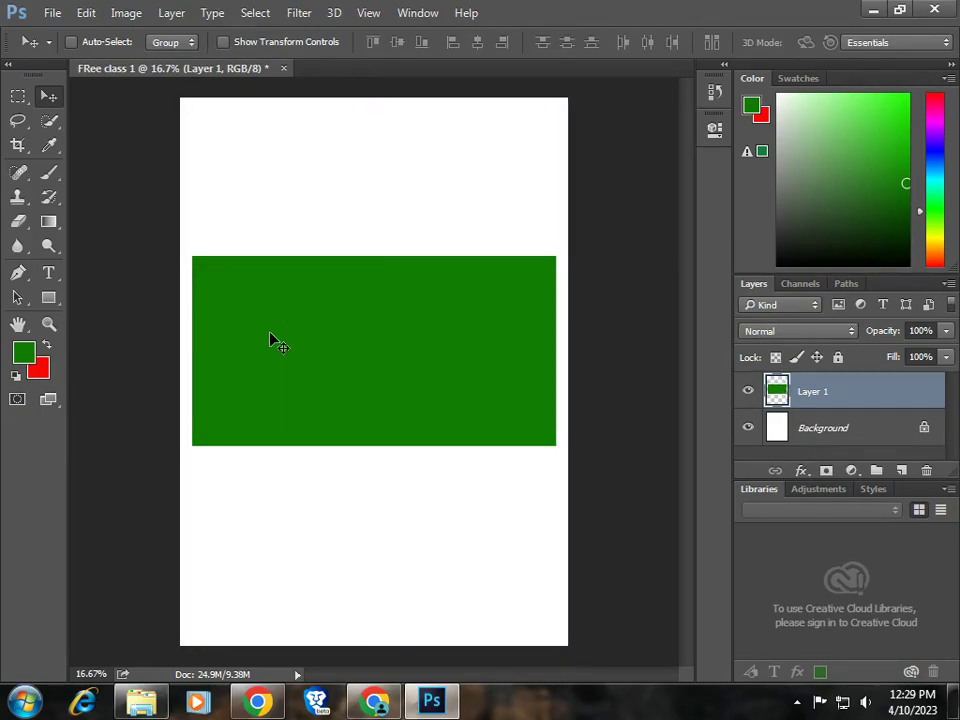
Try drawing elliptical and circular marquee selections on the white areas above and below the green rectangle, clearing each one
left_click(17, 97)
right_click(17, 98)
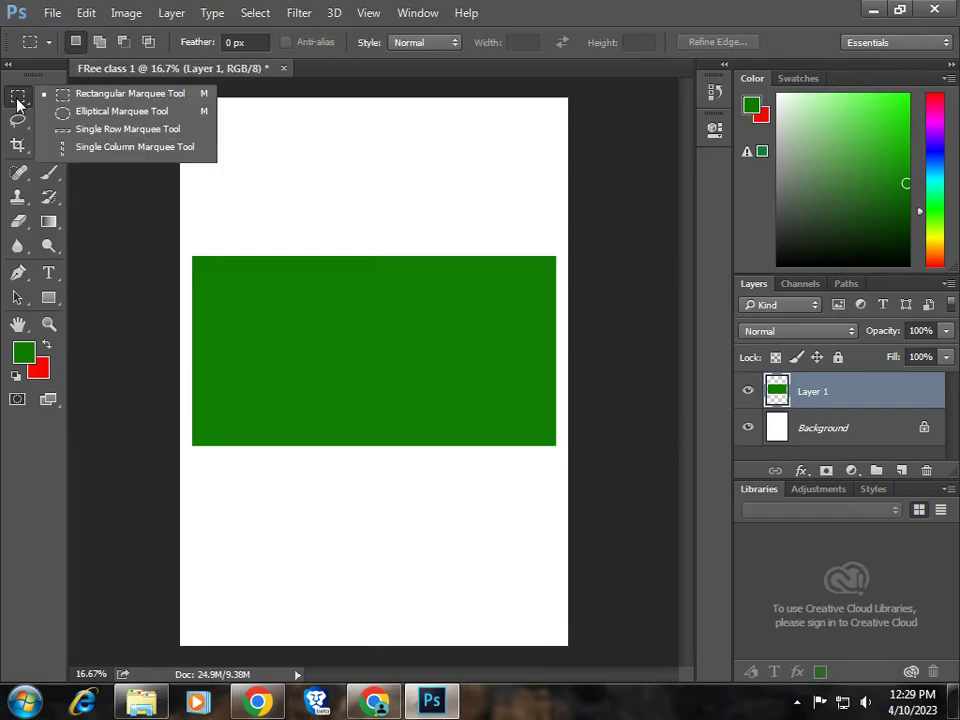
left_click(120, 111)
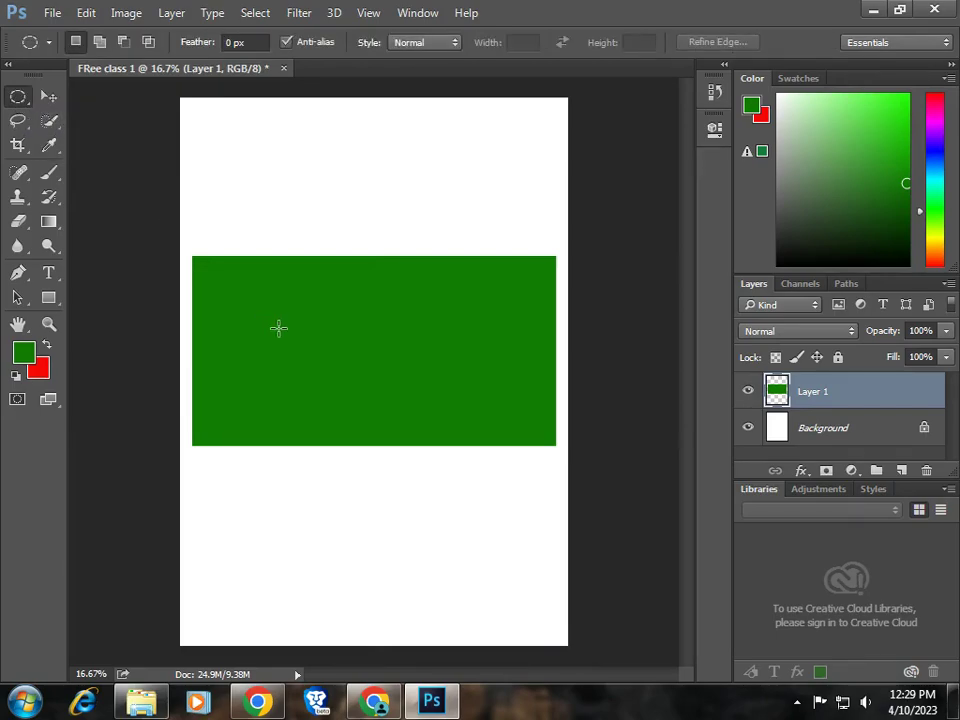
left_click_drag(237, 152, 325, 223)
left_click_drag(330, 230, 279, 160)
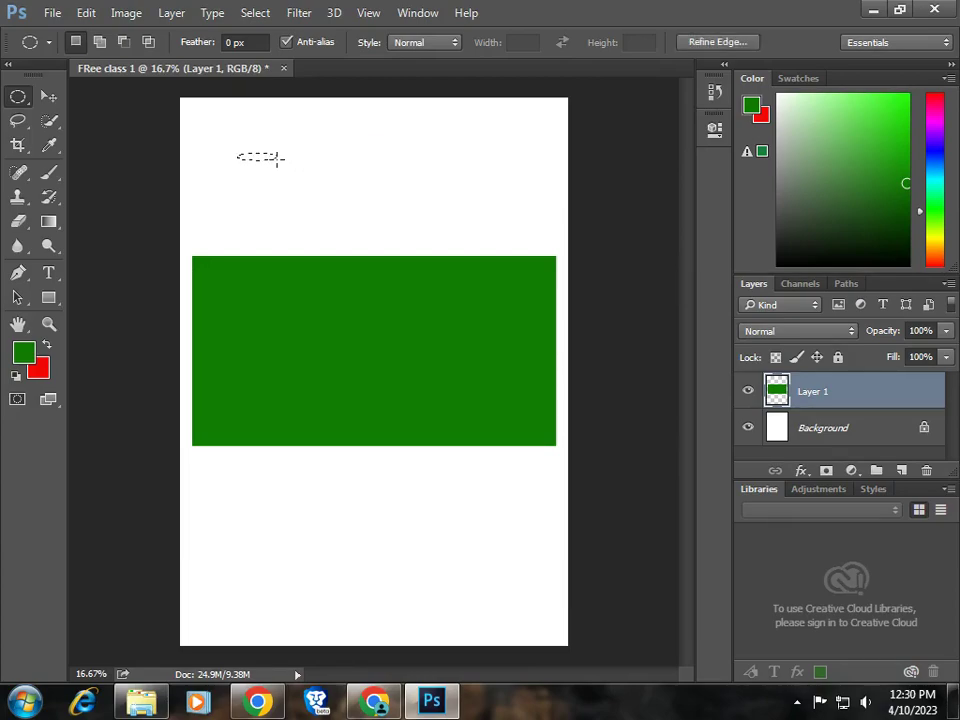
left_click(277, 159)
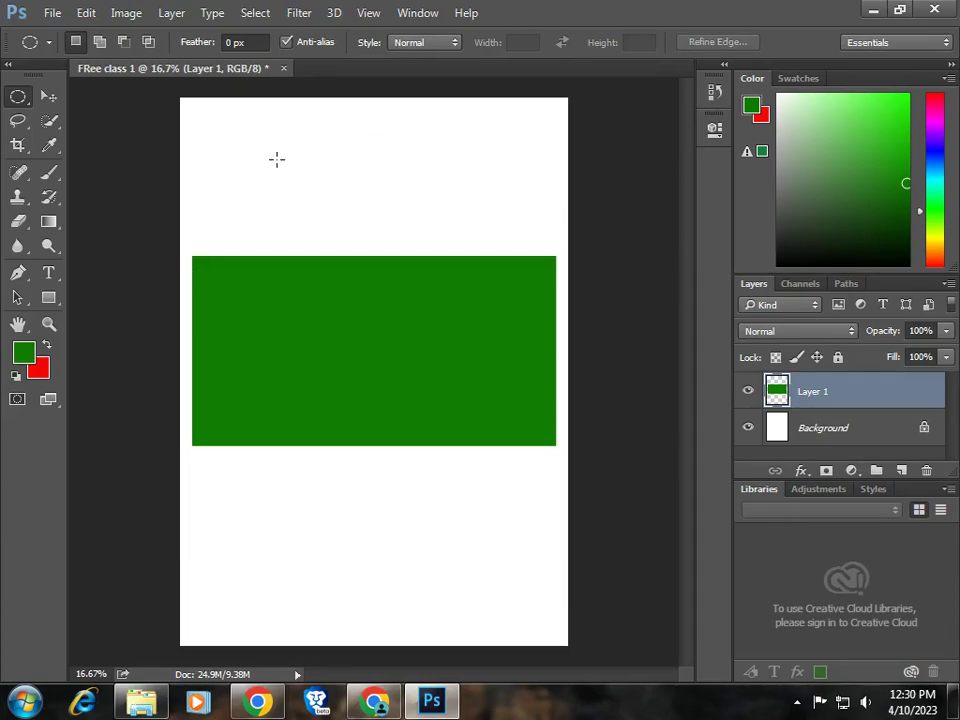
left_click_drag(267, 146, 312, 192)
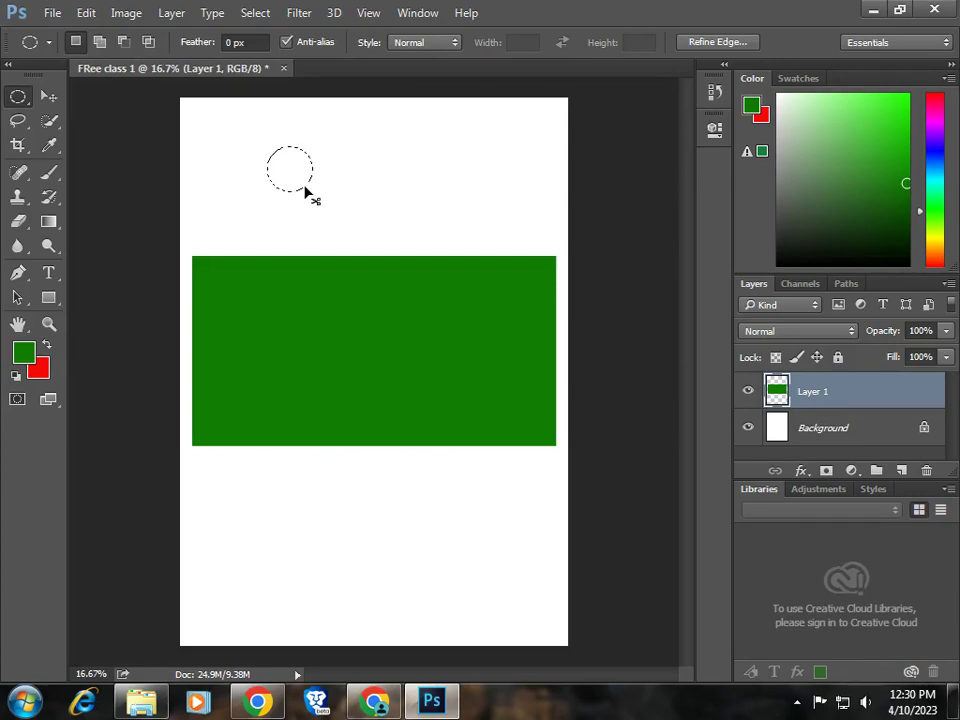
left_click(305, 193)
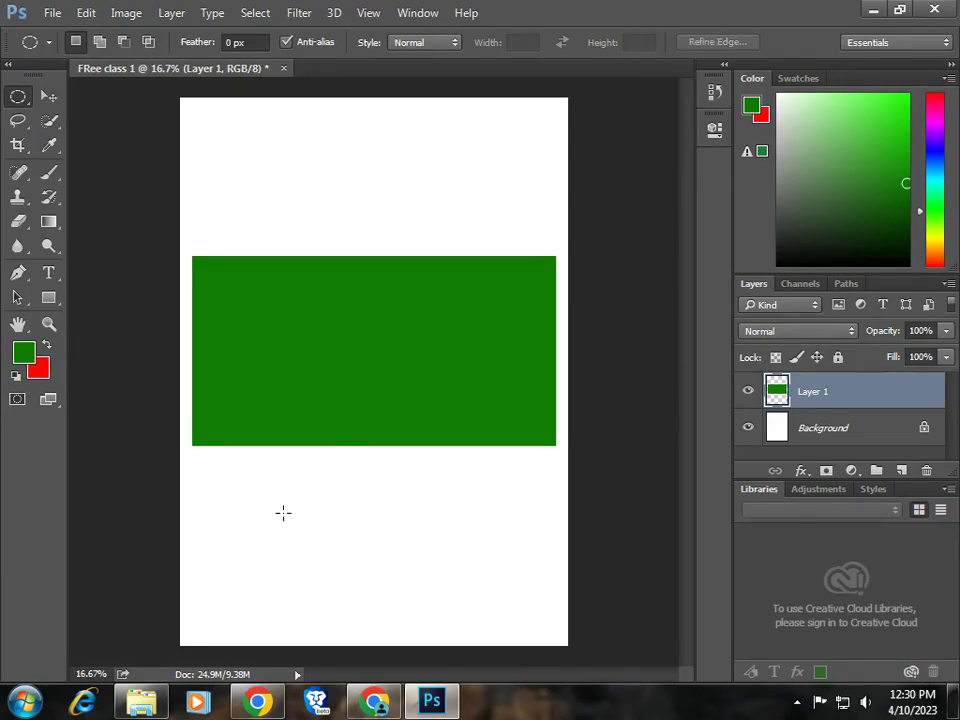
left_click_drag(282, 511, 364, 603)
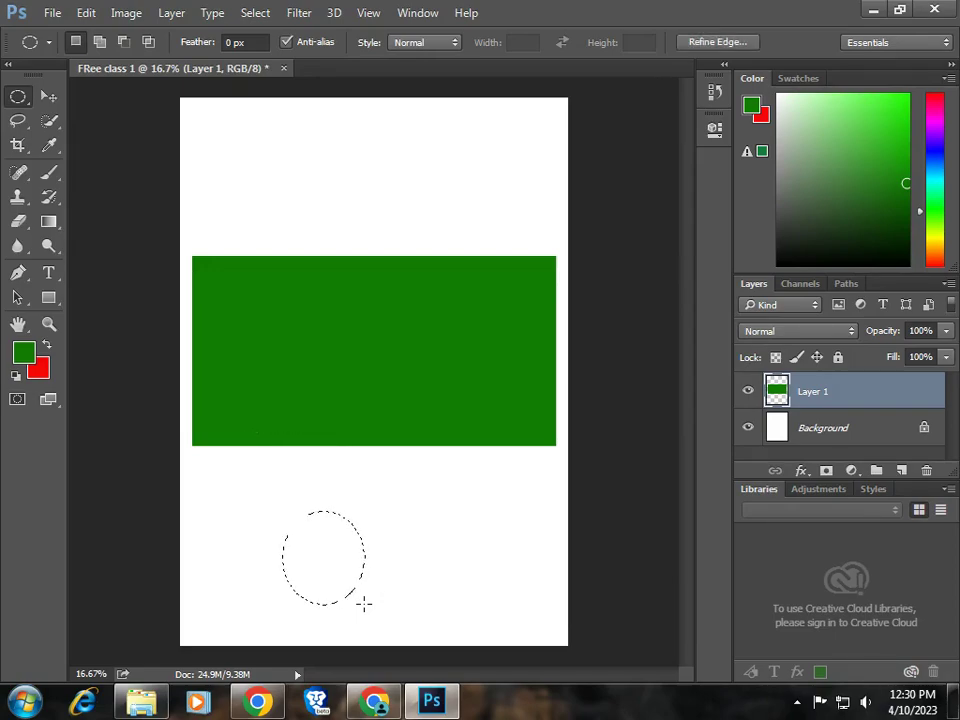
left_click(364, 603)
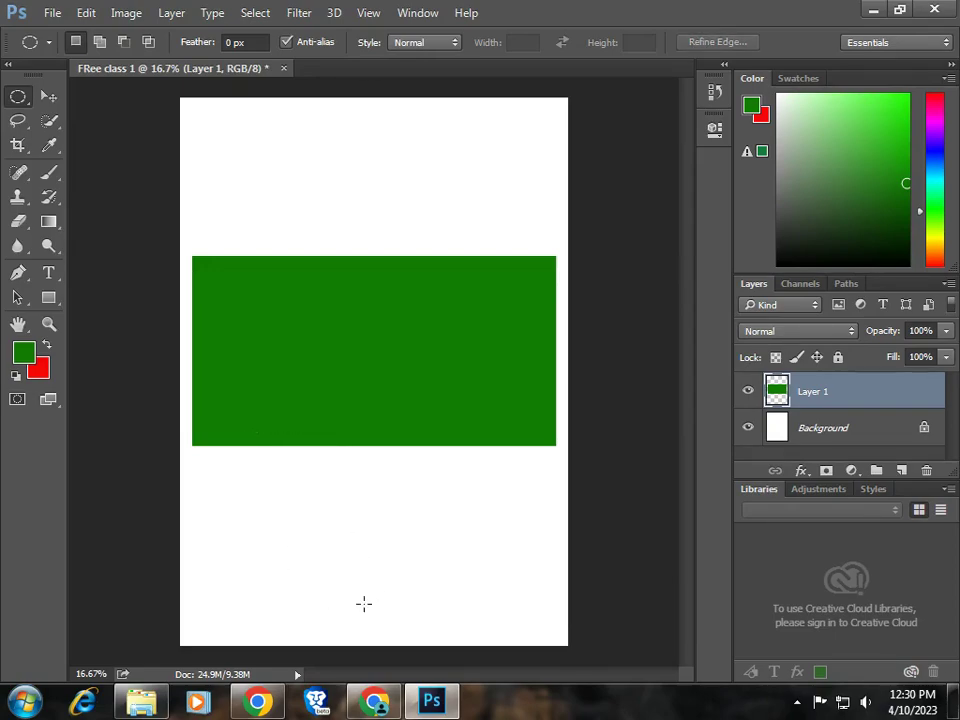
Select a circle overlapping the lower-left corner of the green rectangle, fill it with the background red on Layer 1, and deselect
left_click_drag(261, 488, 332, 567)
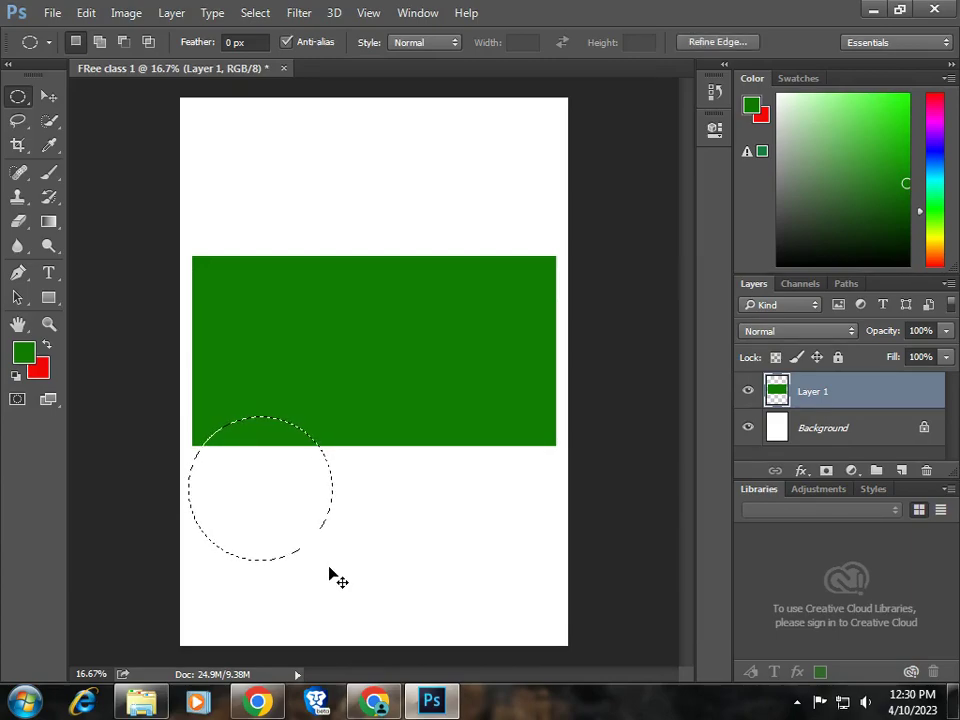
key("ctrl+BackSpace")
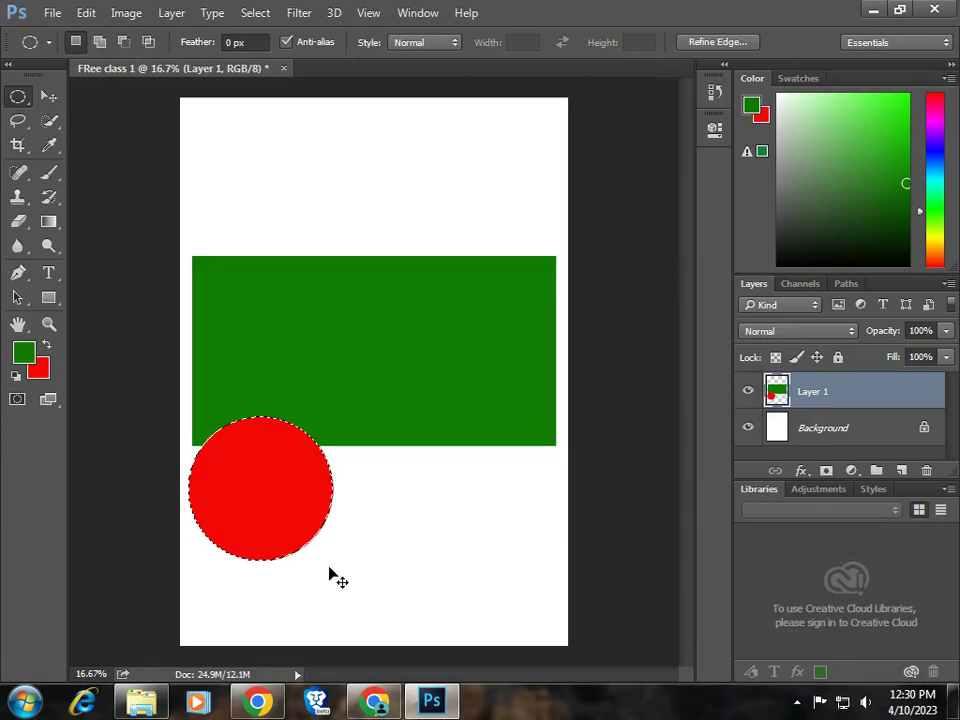
key("ctrl+d")
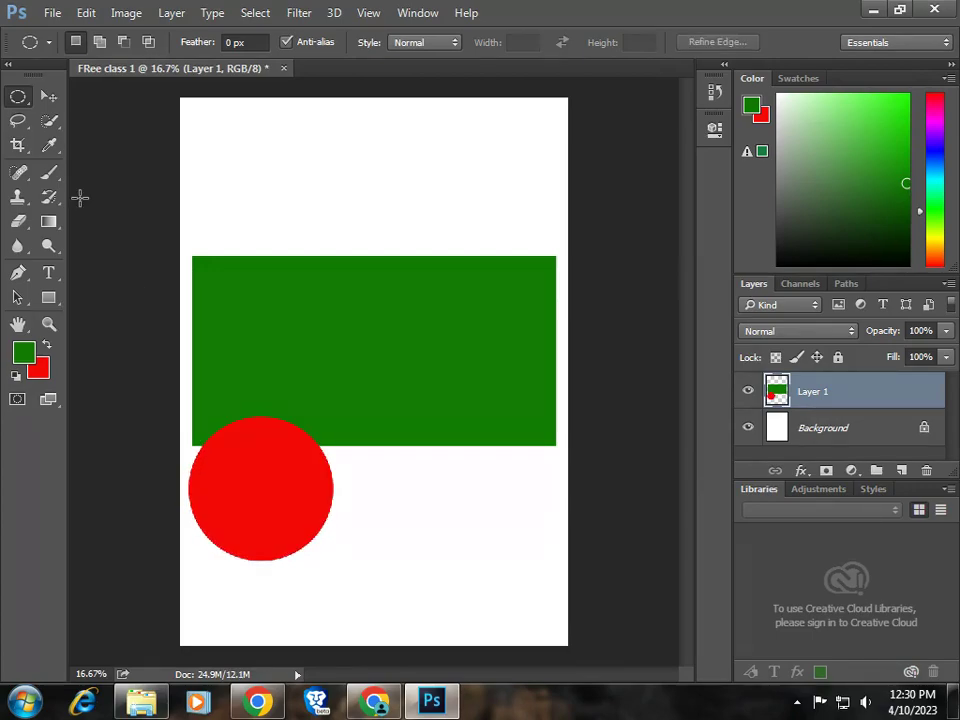
Move the rectangle and circle together slightly upward, load Layer 1's contents as a selection, and move them slightly back down
left_click(48, 97)
mouse_move(235, 516)
left_mouse_down()
mouse_move(287, 466)
mouse_move(283, 481)
mouse_move(231, 504)
mouse_move(241, 509)
left_mouse_up()
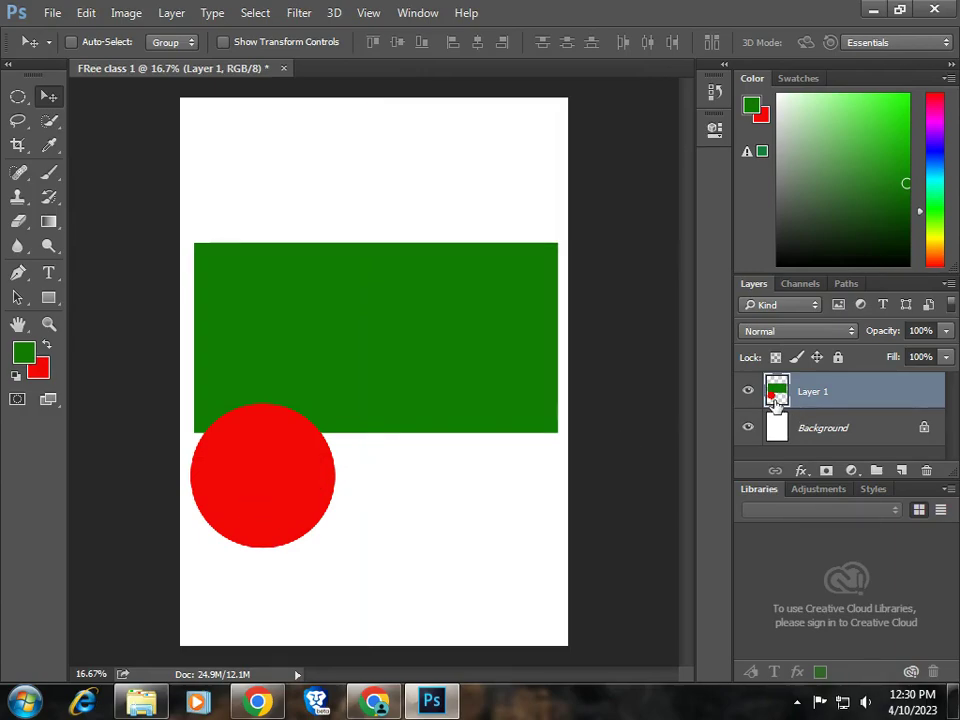
key("ctrl")
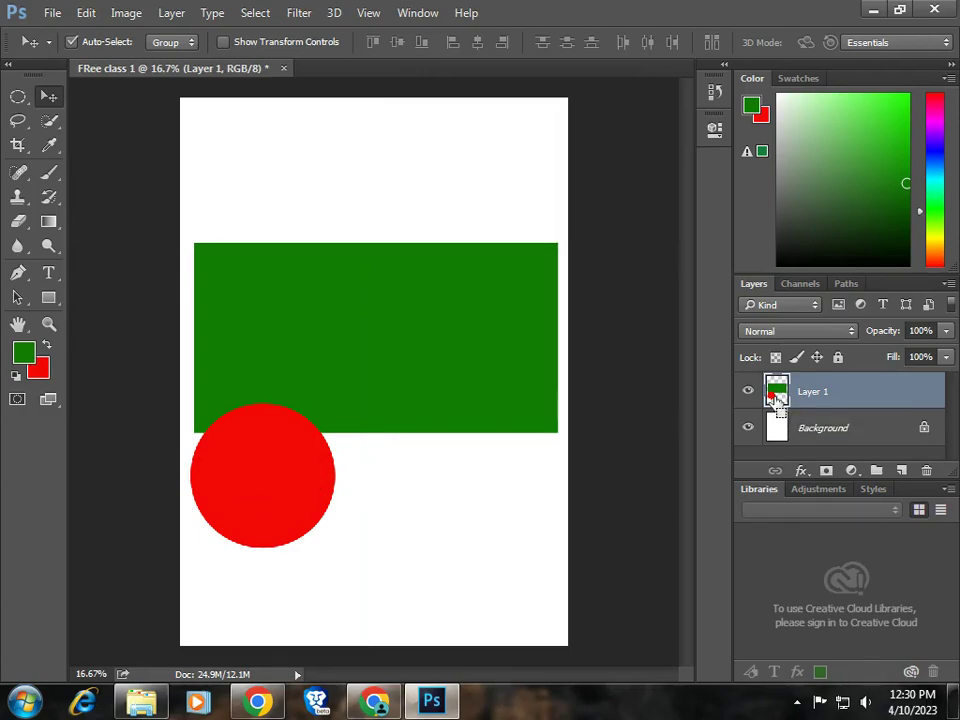
left_click(777, 398, "ctrl")
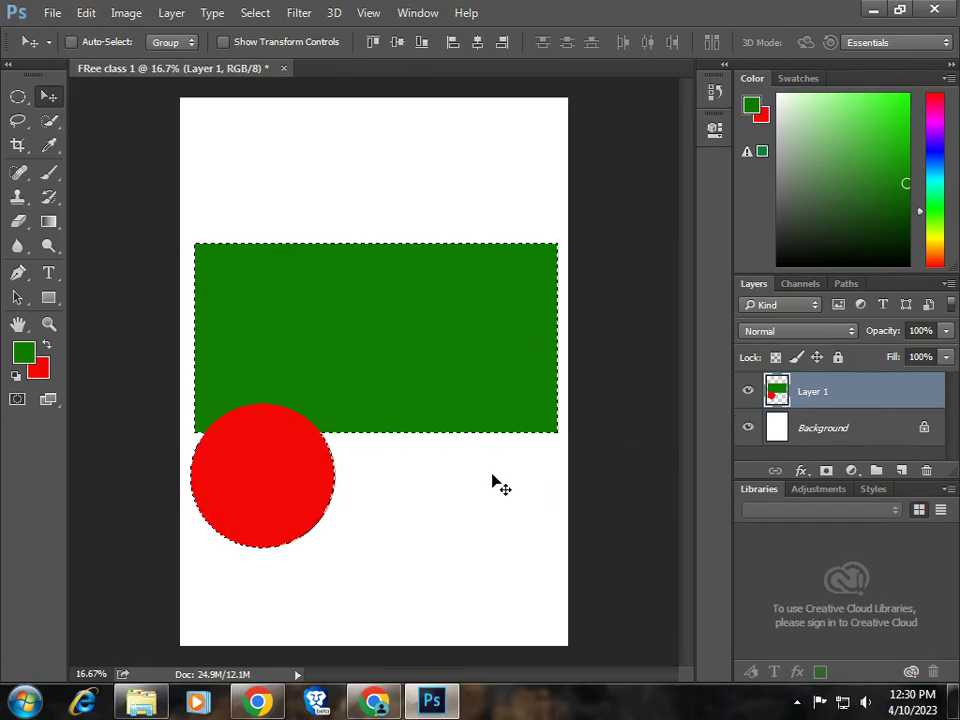
mouse_move(280, 505)
left_mouse_down()
mouse_move(294, 534)
mouse_move(274, 508)
left_mouse_up()
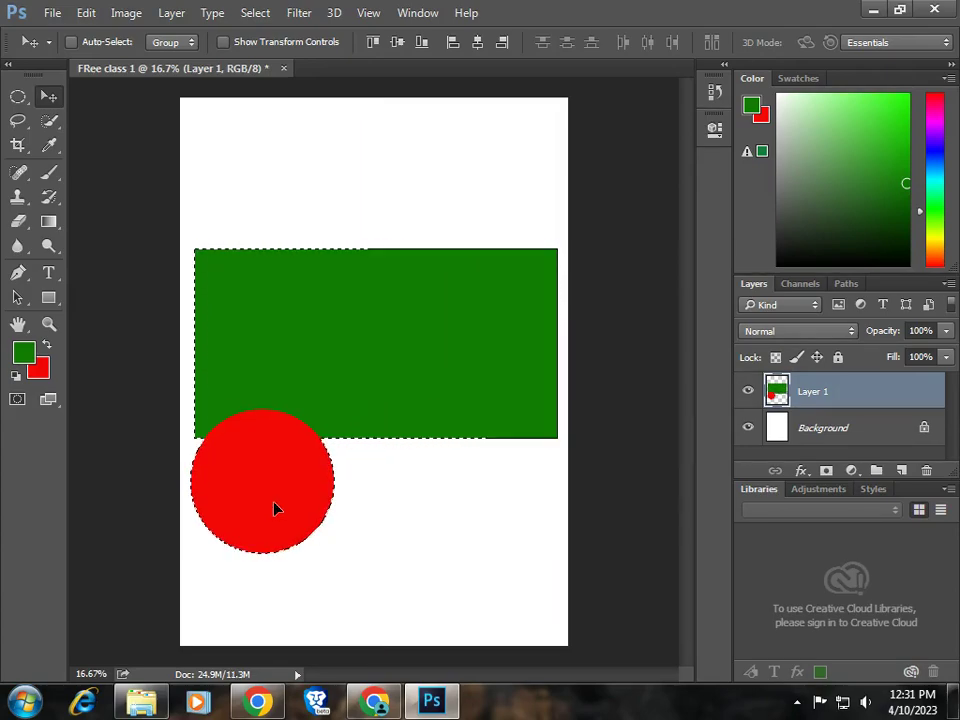
left_click(900, 470)
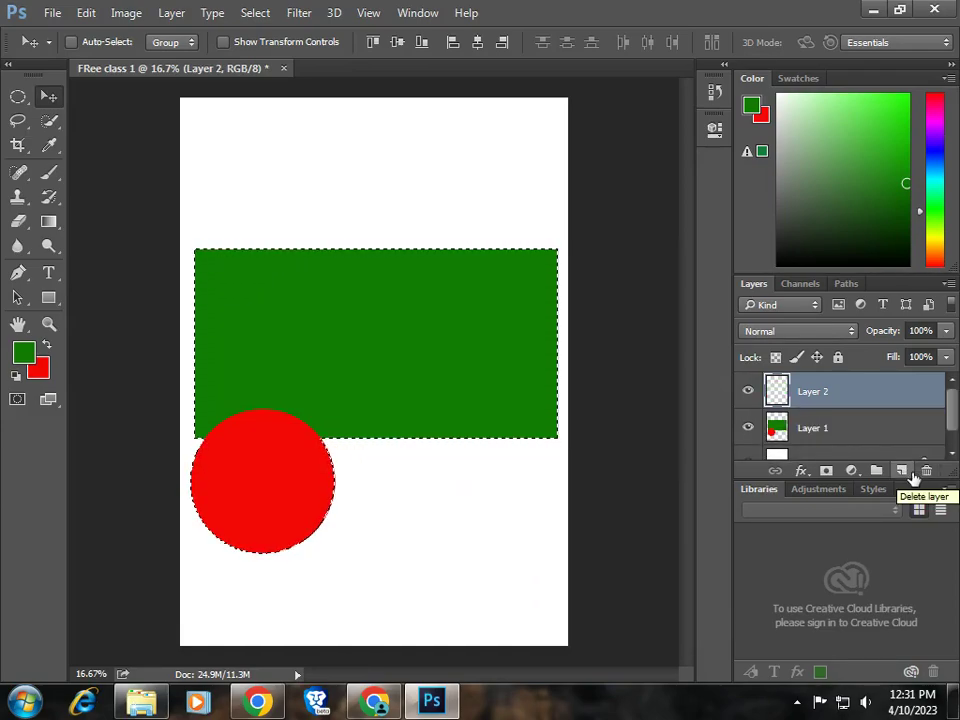
left_click(924, 474)
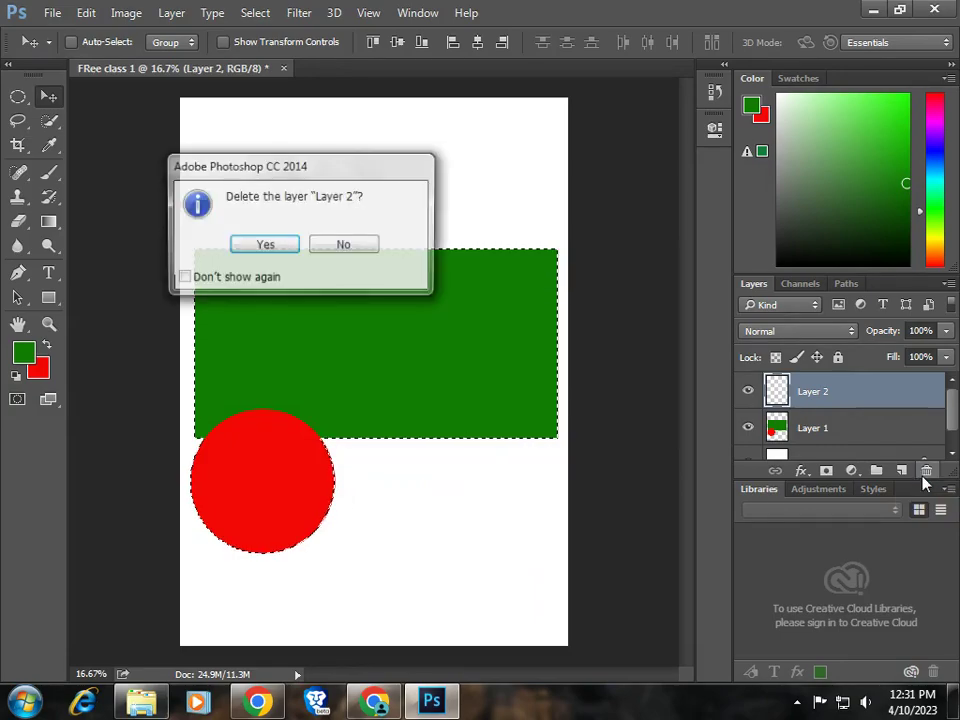
left_click(252, 244)
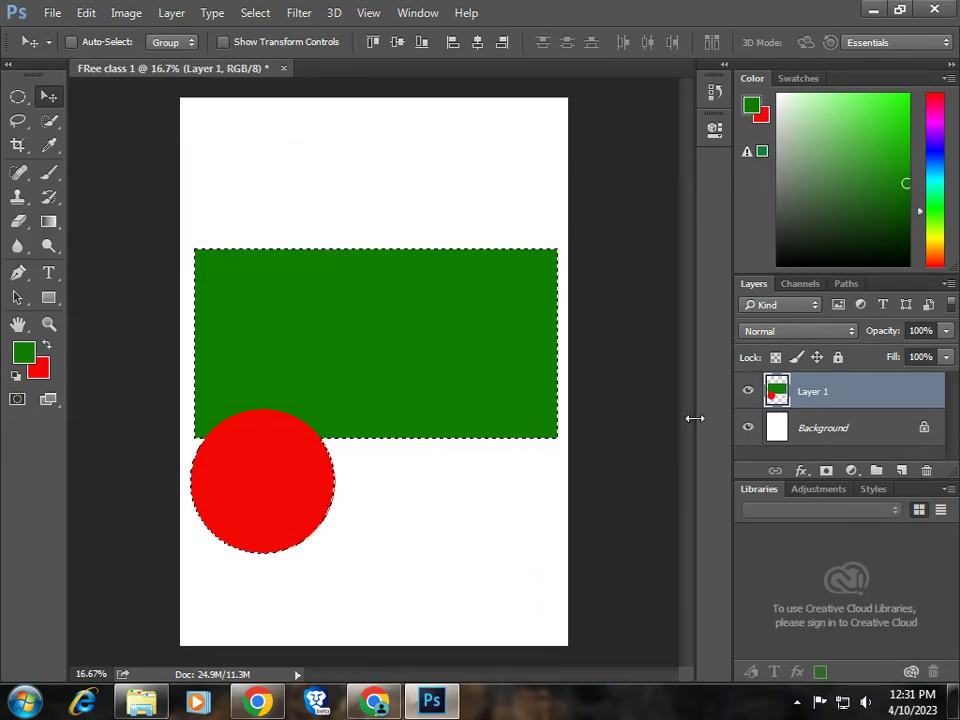
Delete Layer 1 containing the green rectangle and red circle, and clear the remaining selection
left_click(924, 474)
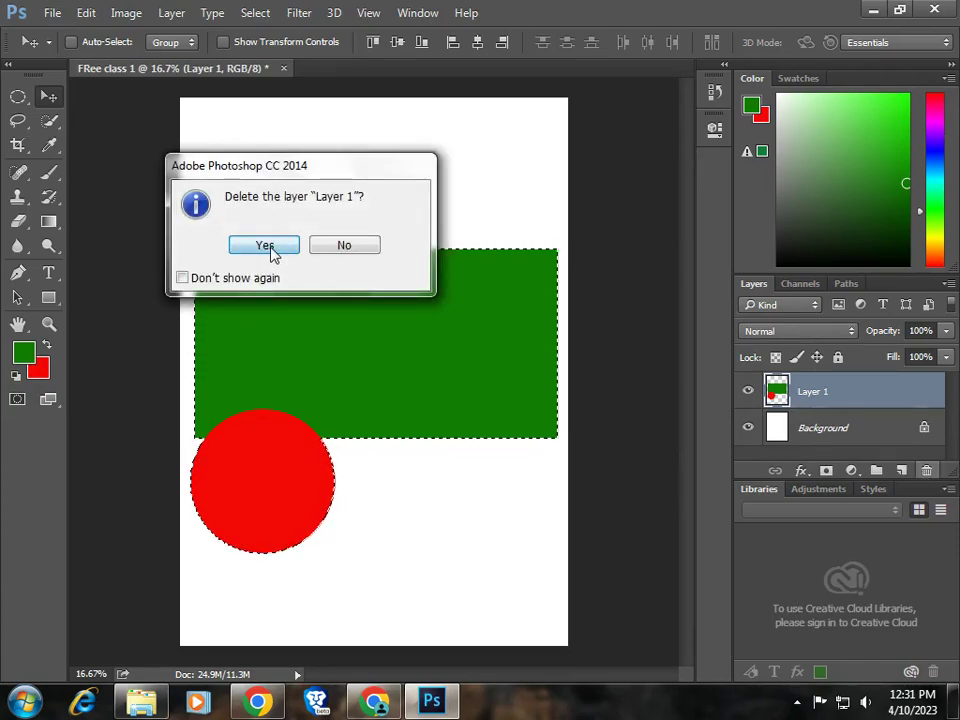
left_click(265, 247)
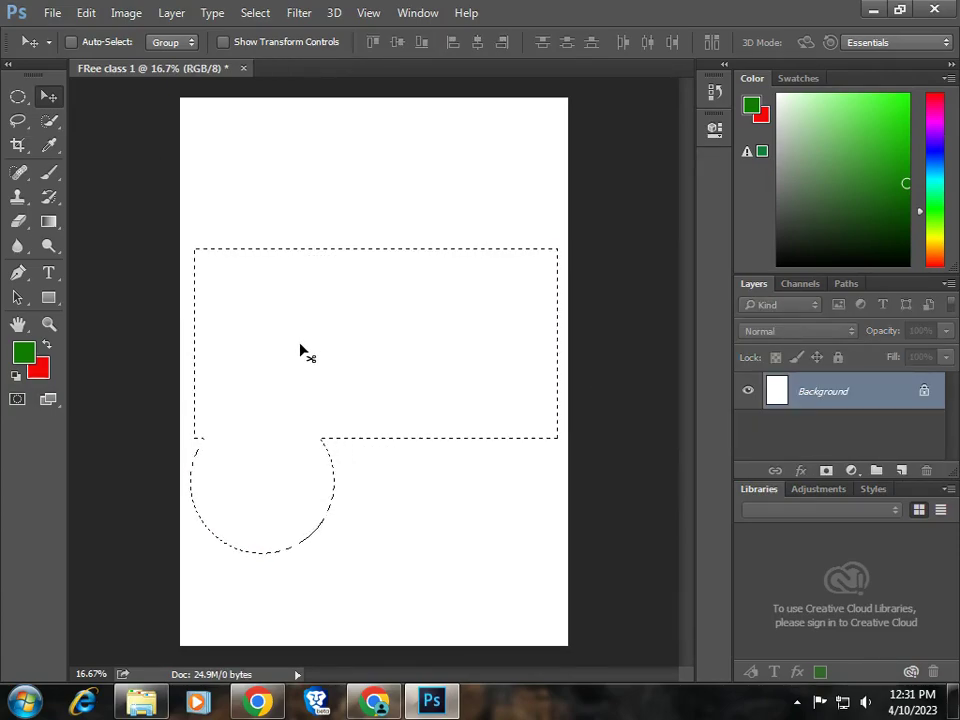
key("ctrl+d")
Select a wide rectangle across the middle of the page, fill it with the foreground green on a new layer, and deselect
left_click(17, 96)
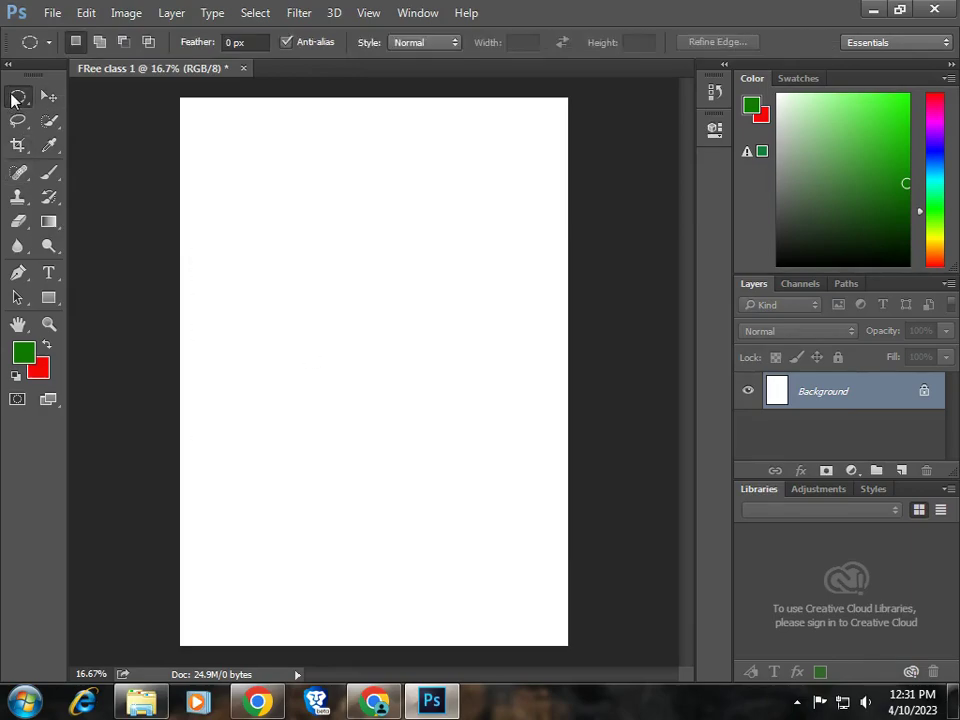
left_click(56, 96)
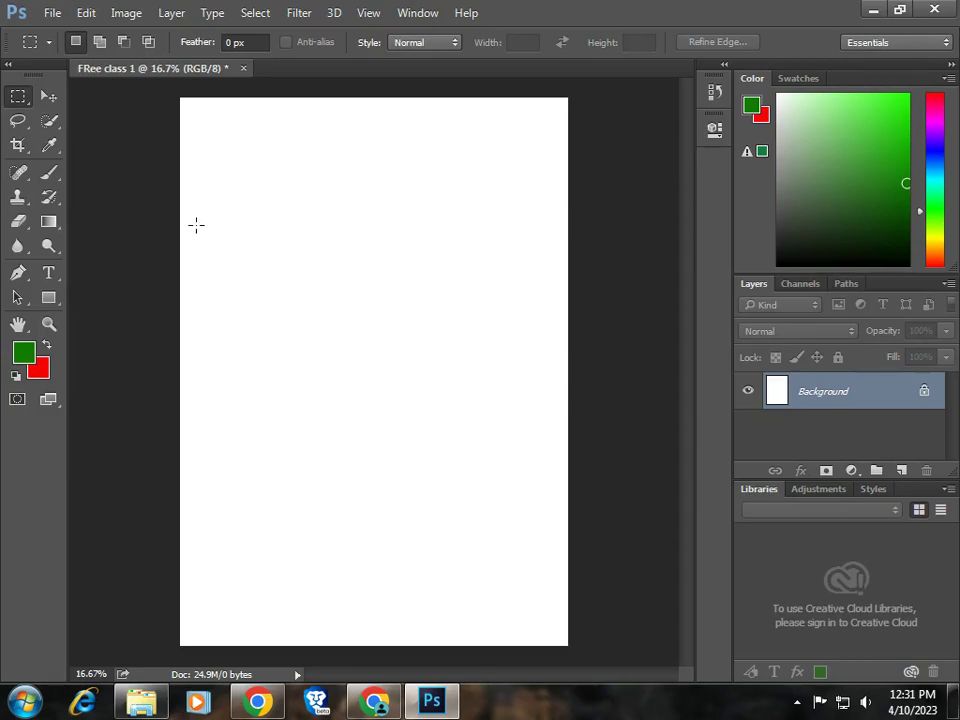
left_click_drag(195, 225, 559, 422)
left_click(902, 470)
key("alt")
key("alt+BackSpace")
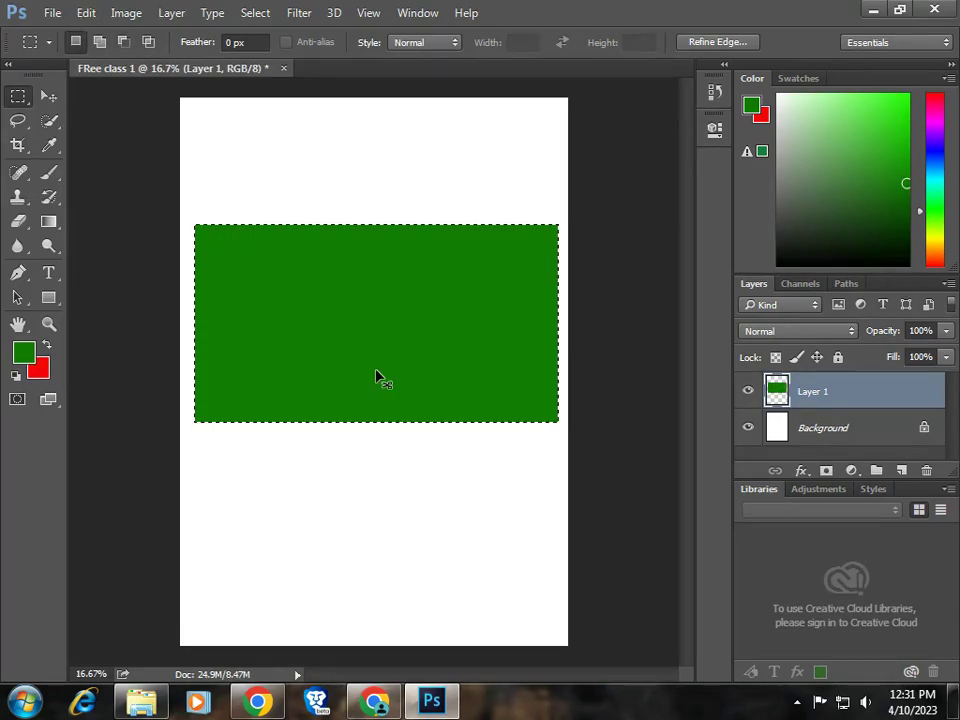
key("ctrl+d")
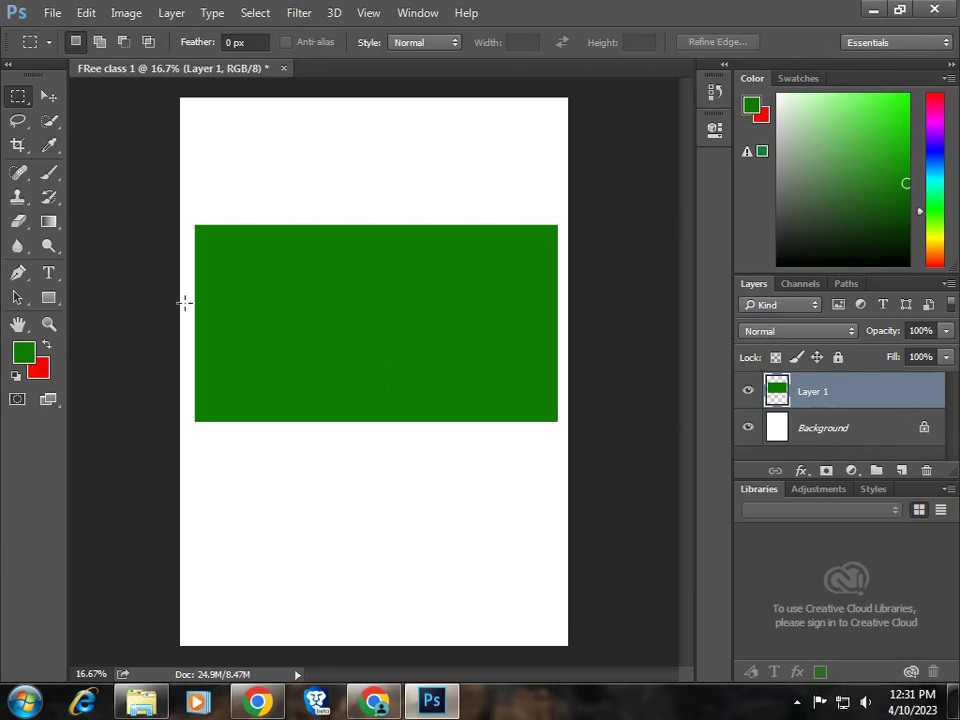
Create another new layer with a background-red circle overlapping the green rectangle's lower edge near its left end, and deselect it
right_click(18, 96)
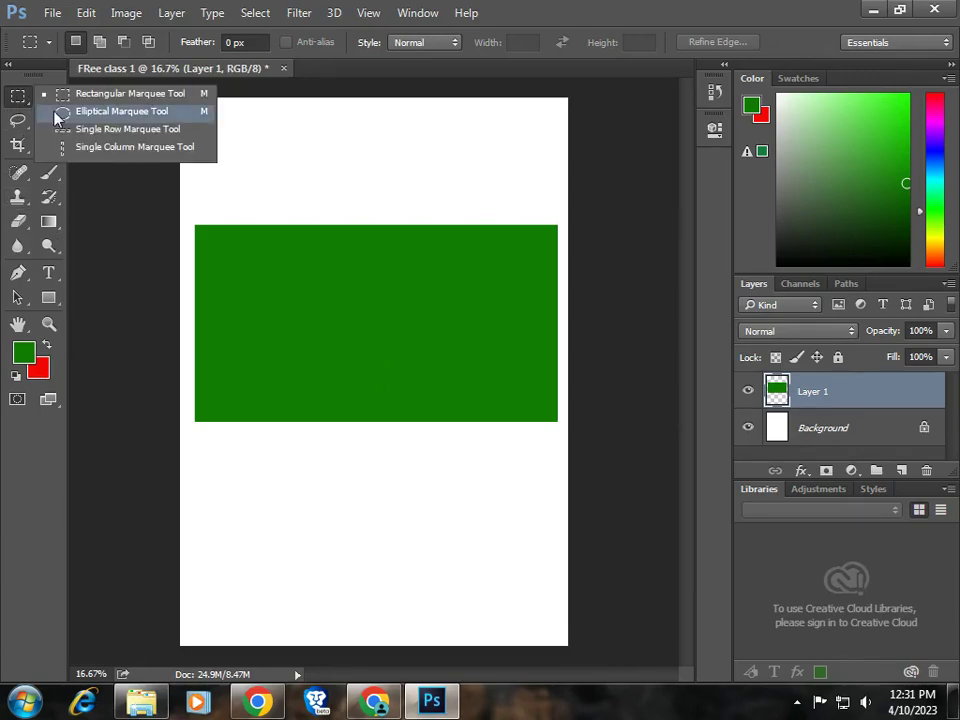
left_click(57, 112)
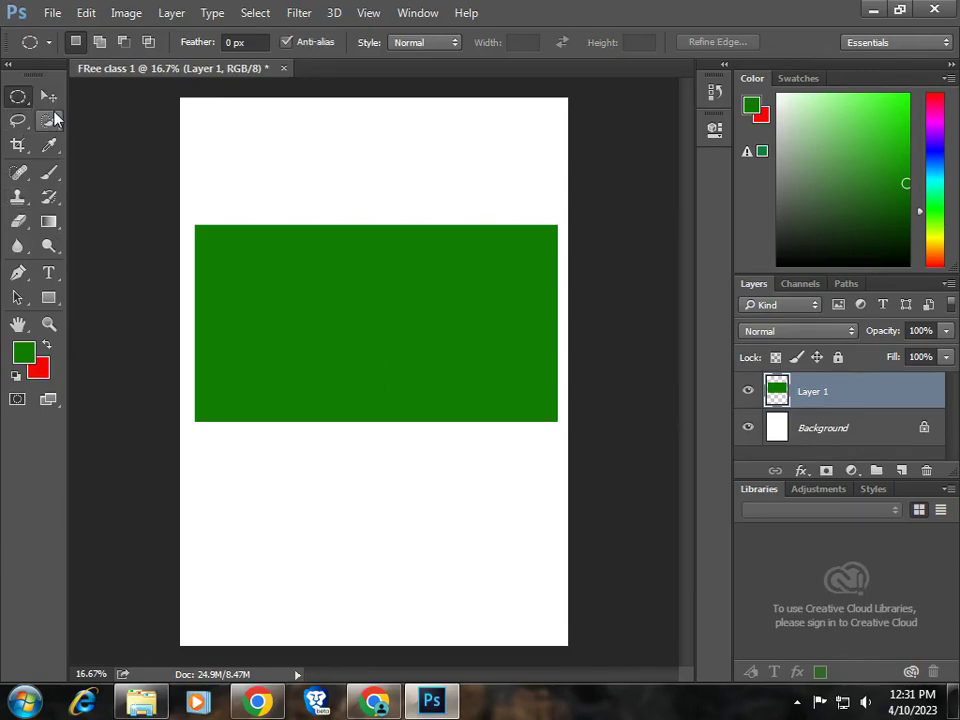
left_click(901, 470)
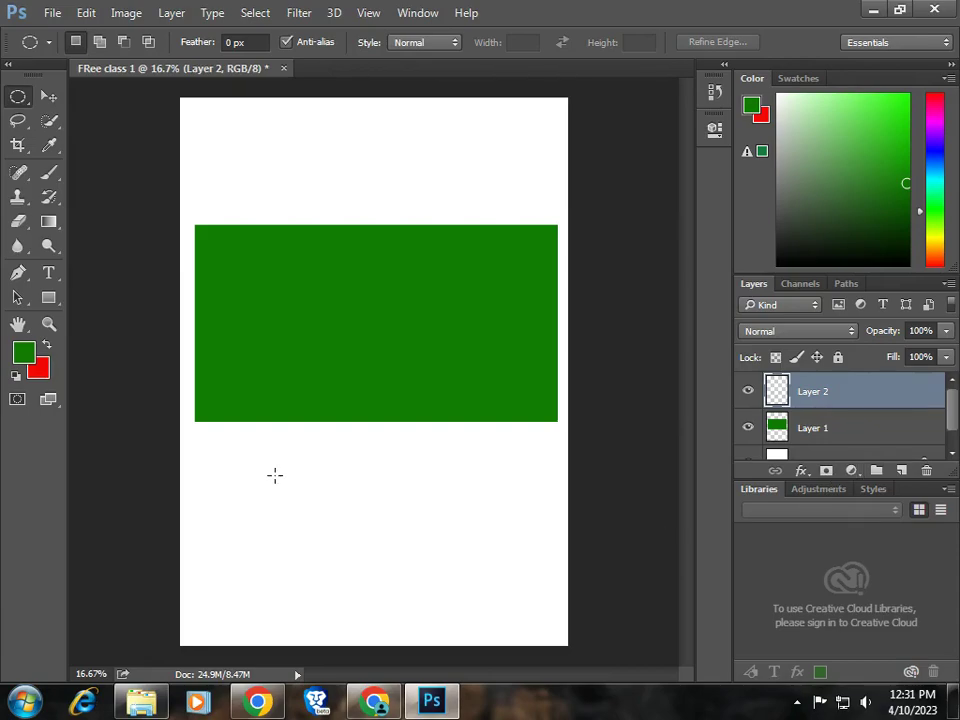
left_click_drag(275, 475, 341, 550)
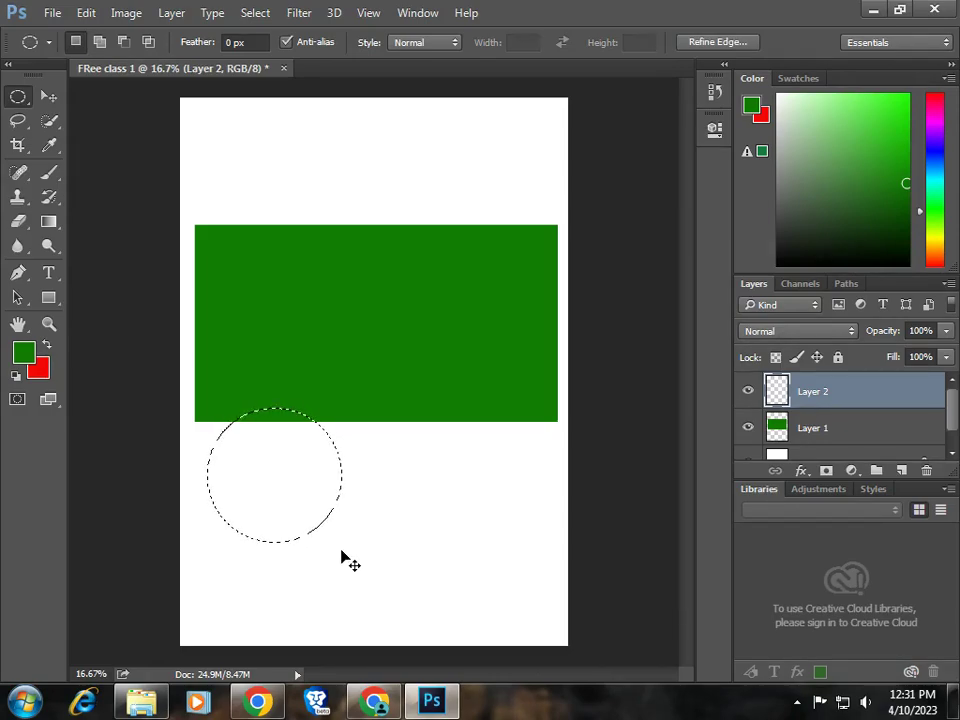
key("ctrl+BackSpace")
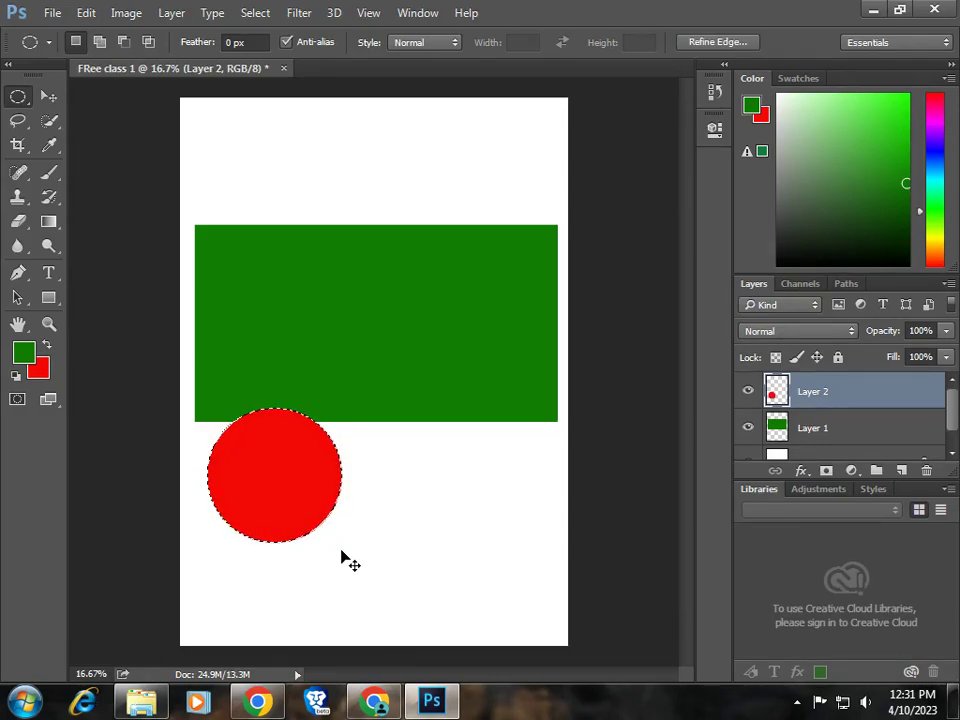
key("ctrl+d")
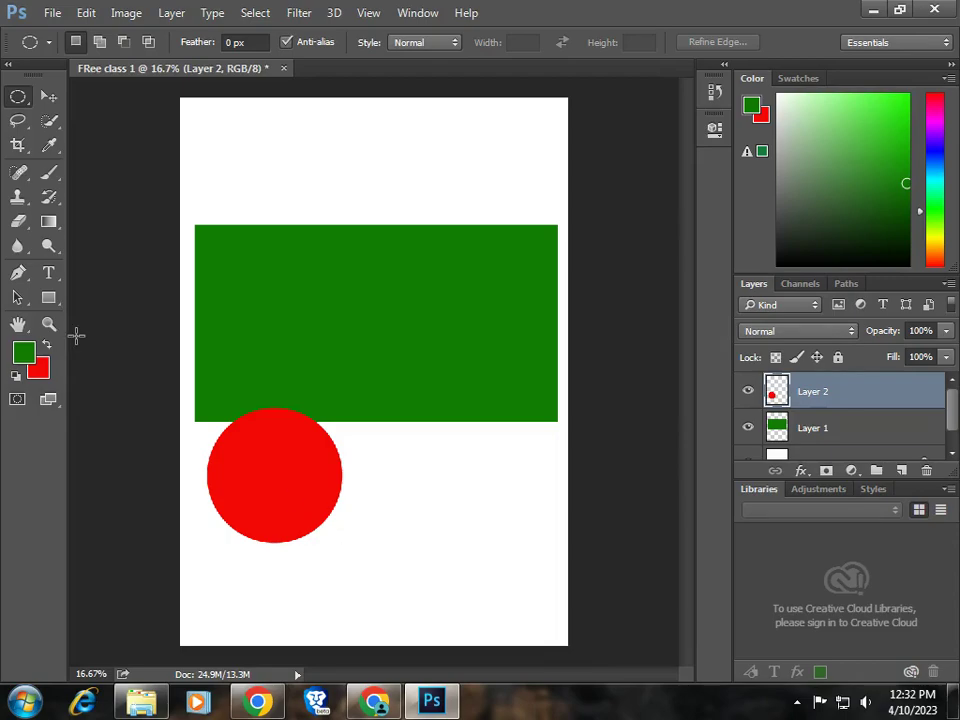
Move the red circle to the centre of the green rectangle and switch back to the Rectangular Marquee tool
left_click(47, 96)
left_click_drag(284, 489, 381, 339)
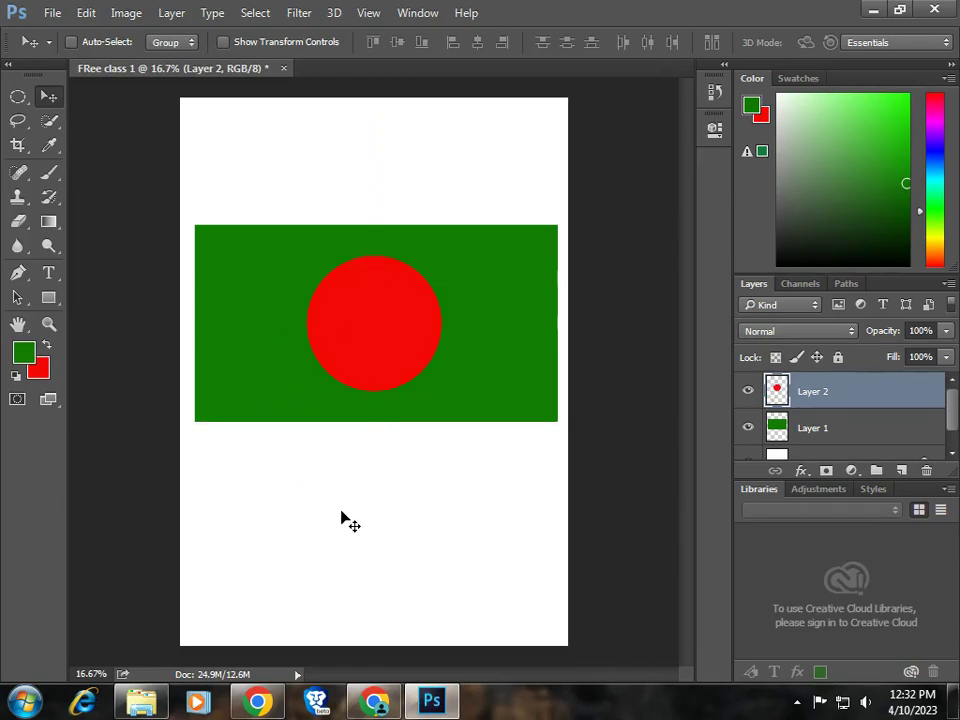
left_click(18, 96)
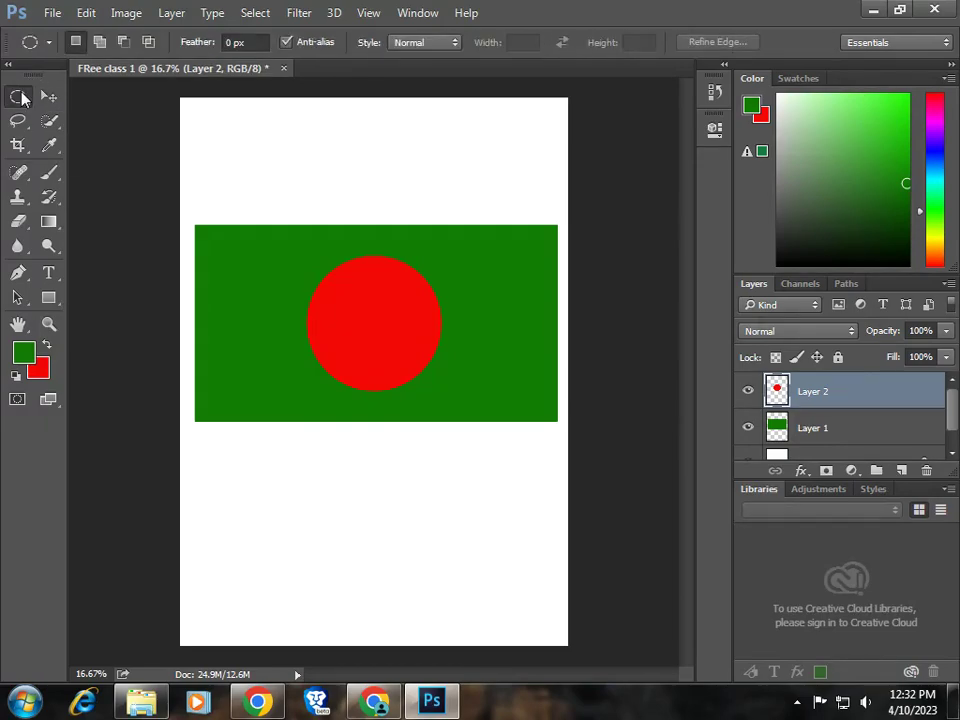
left_click(45, 94)
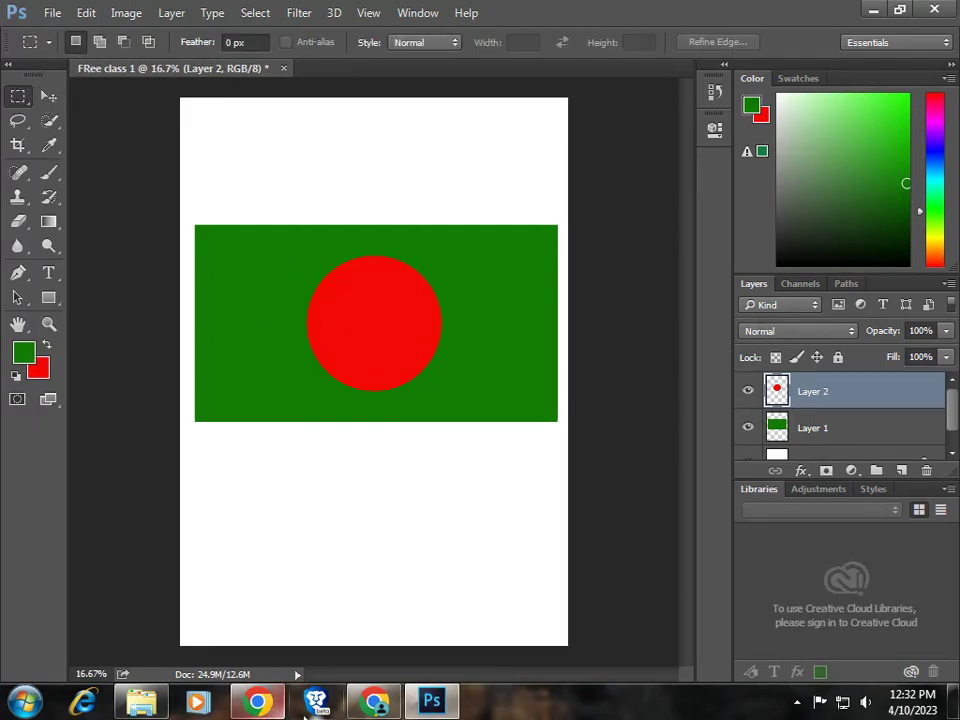
Switch to the Screen Recorder Online page in the browser
left_click(385, 703)
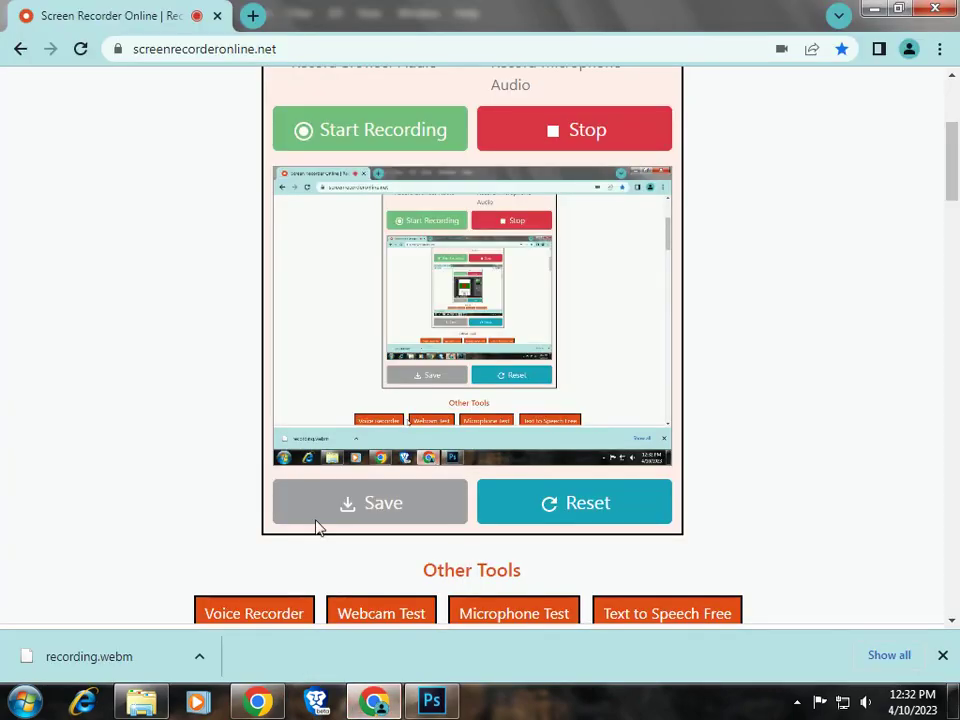